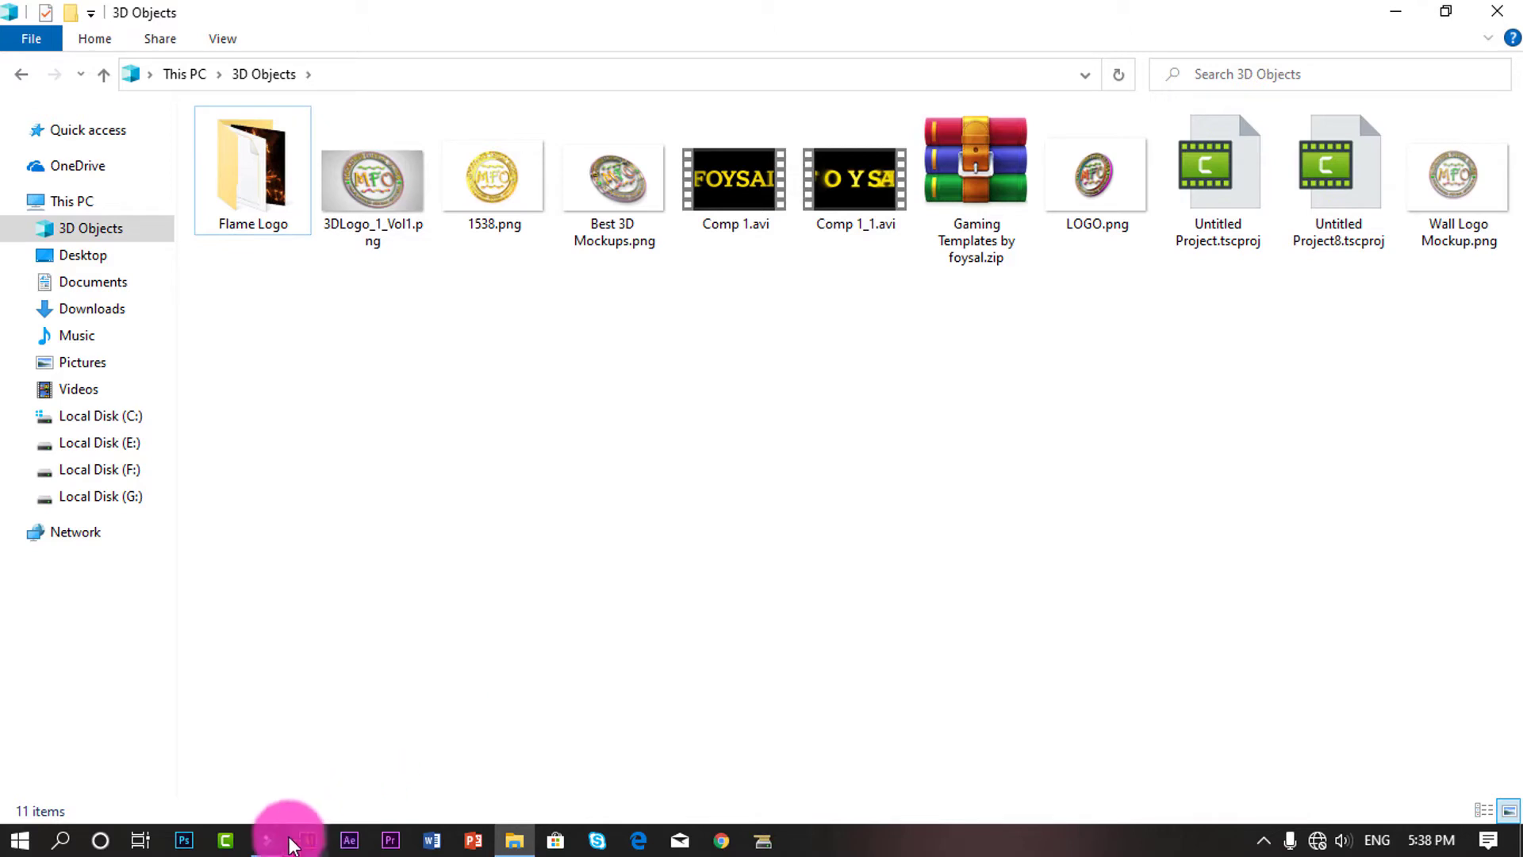
{"action": "left_click", "coordinate": [266, 839]}
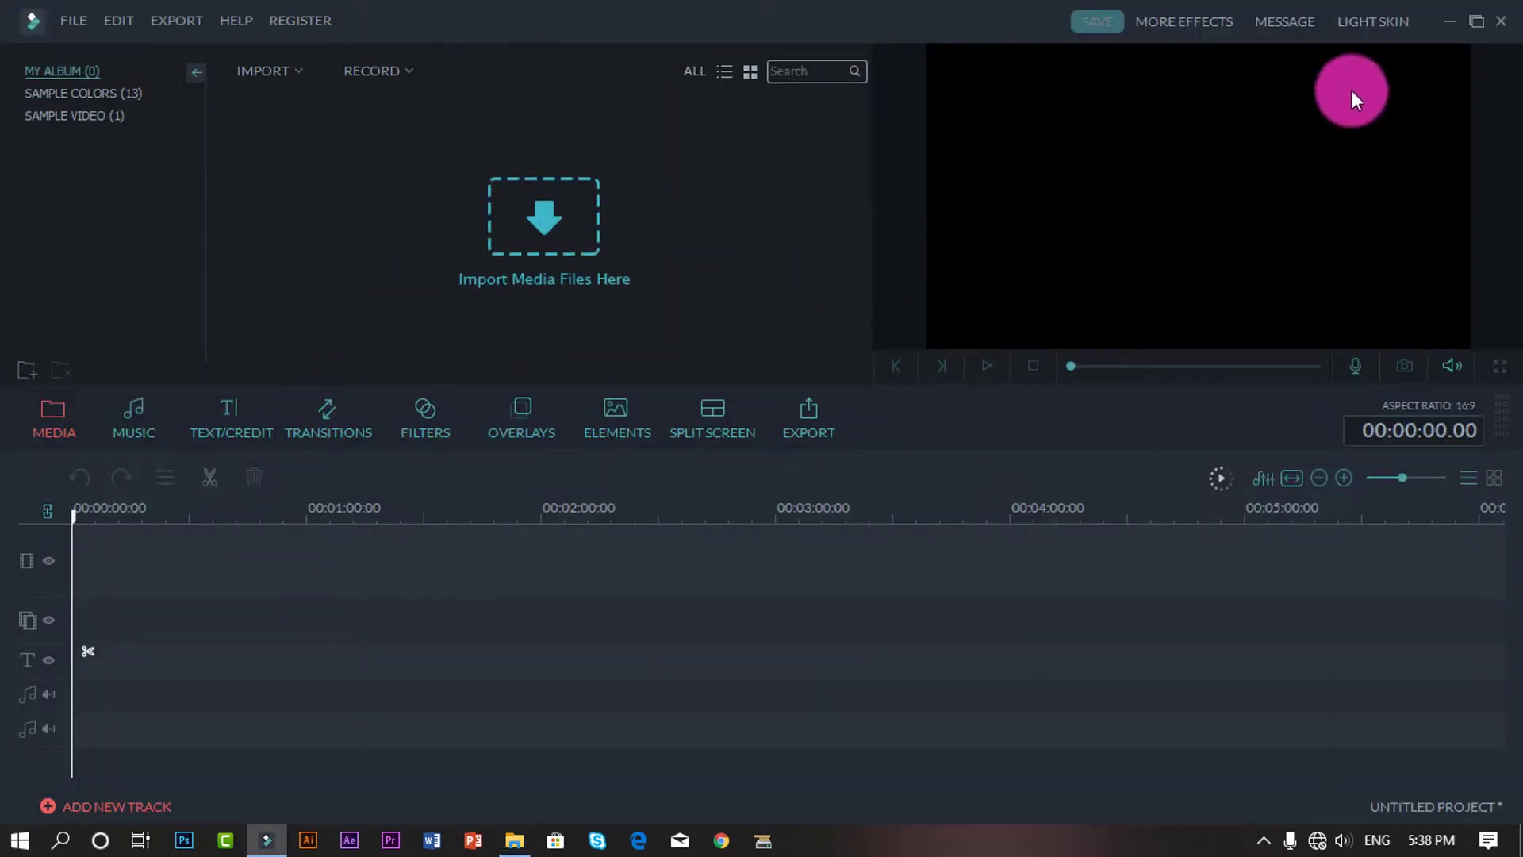
{"action": "left_click", "coordinate": [1461, 22]}
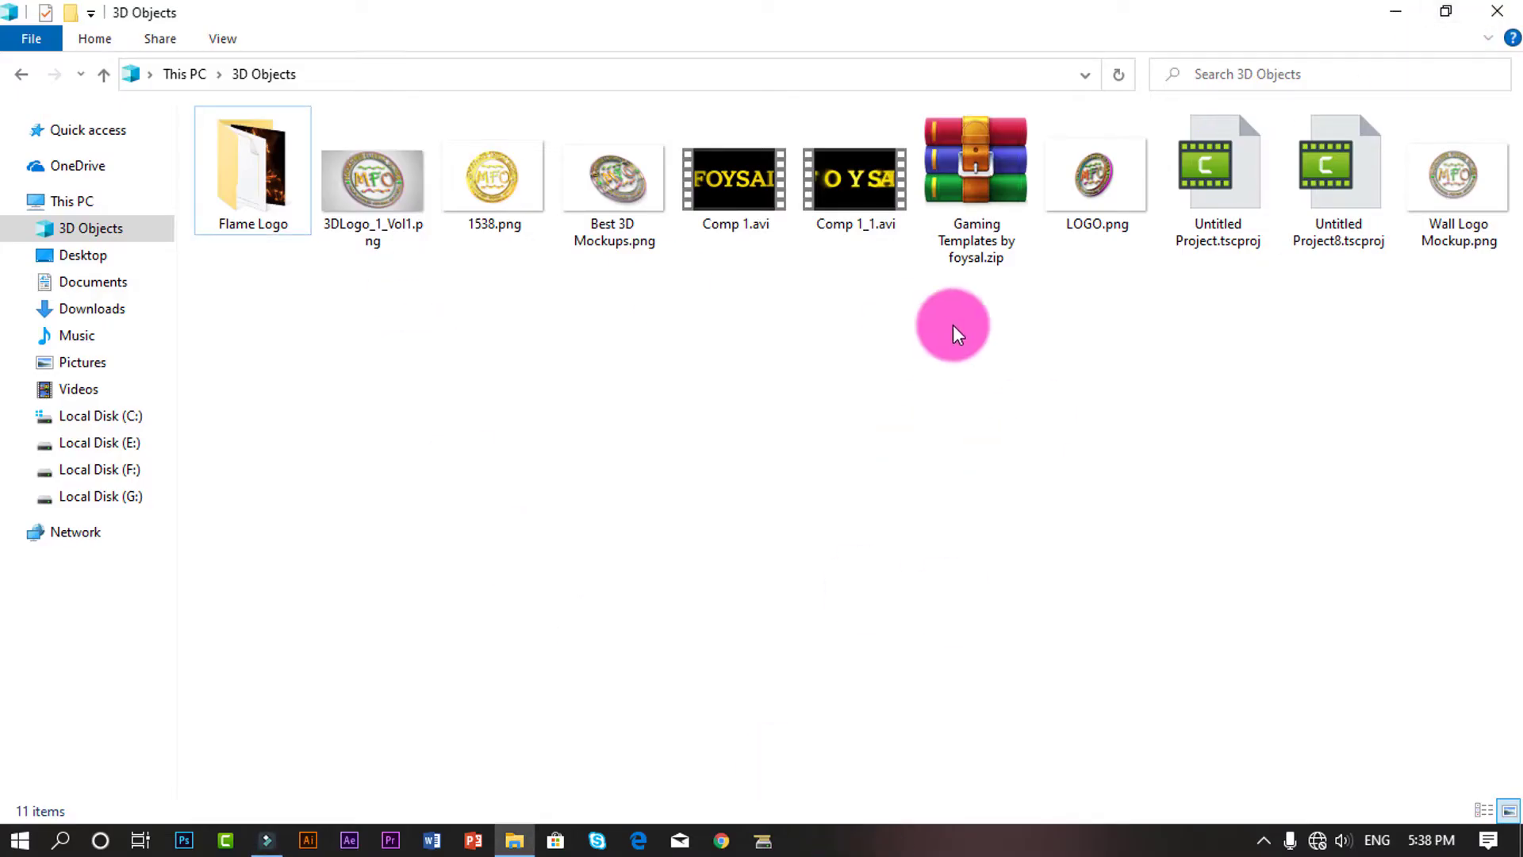
Check the file size of the Gaming Templates zip archive in its properties.
{"action": "left_click", "coordinate": [998, 234]}
{"action": "right_click", "coordinate": [968, 208]}
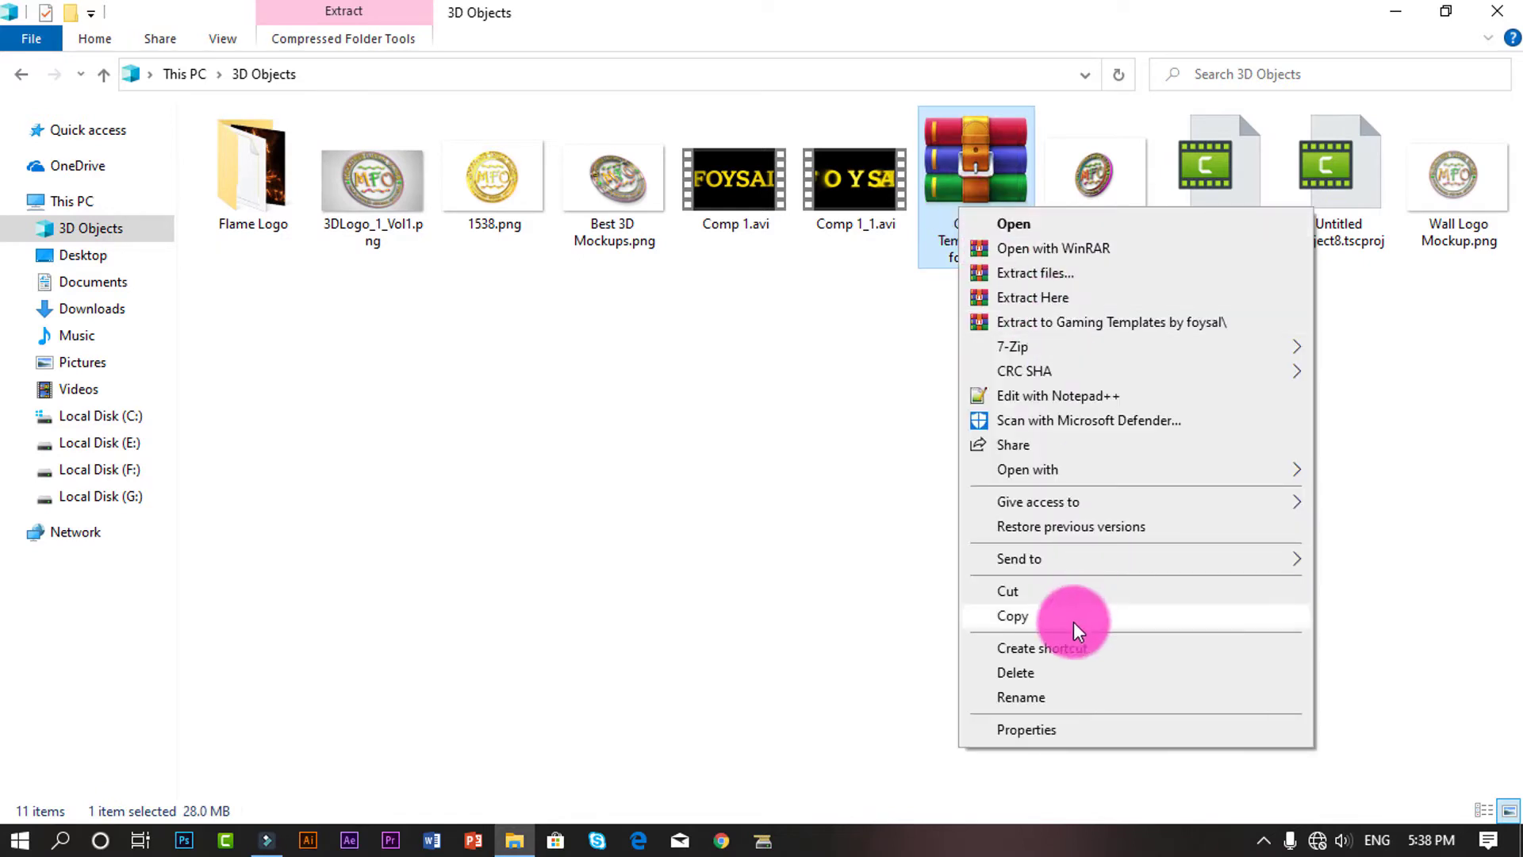
{"action": "left_click", "coordinate": [1035, 728]}
{"action": "double_click", "coordinate": [1152, 452]}
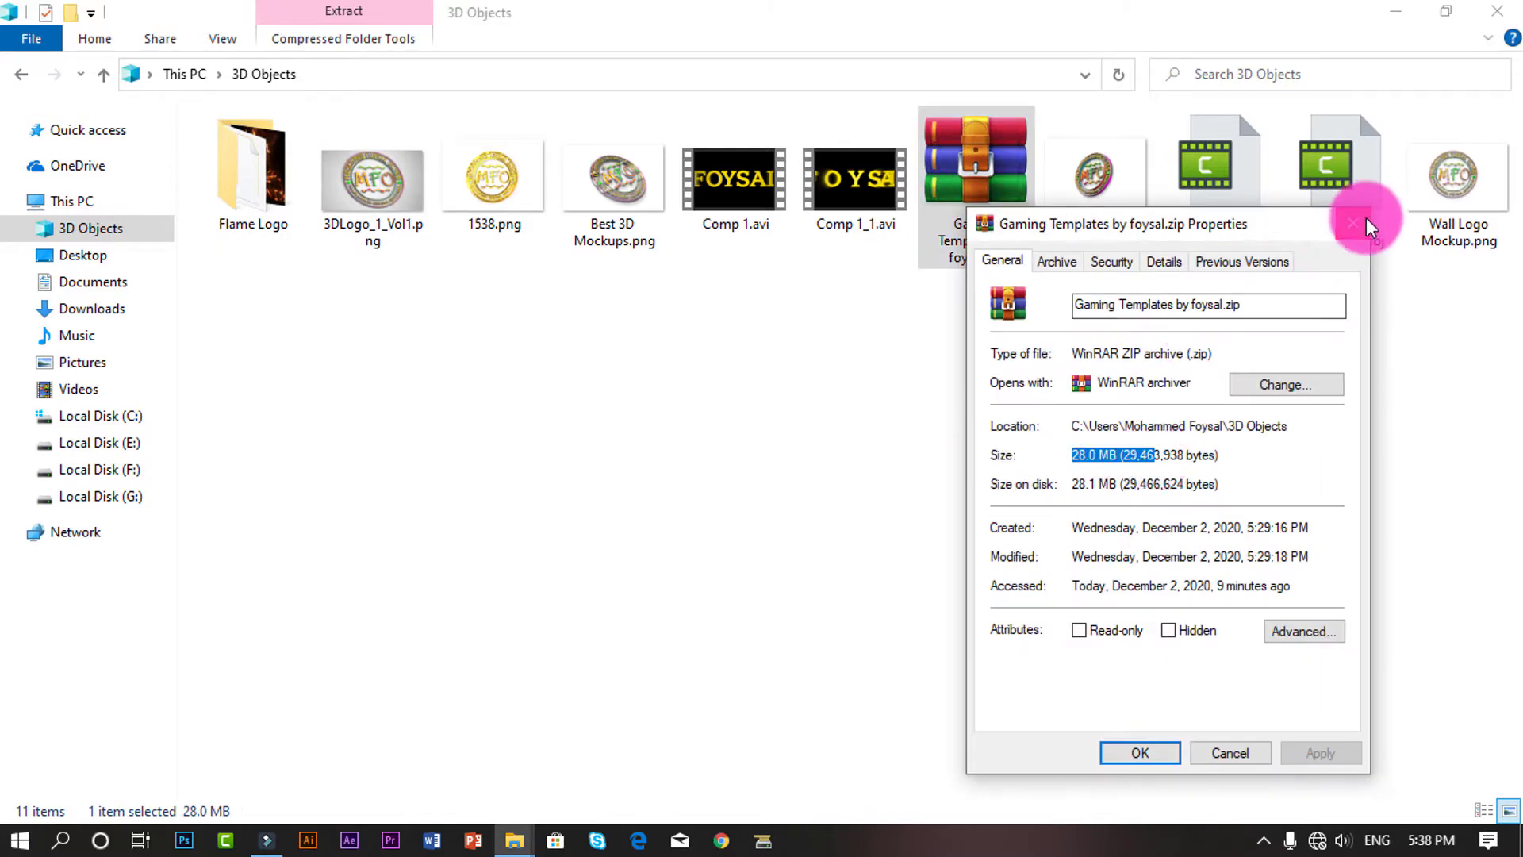
Extract the Gaming Templates zip archive into its own folder within 3D Objects.
{"action": "left_click", "coordinate": [983, 226]}
{"action": "right_click", "coordinate": [983, 226]}
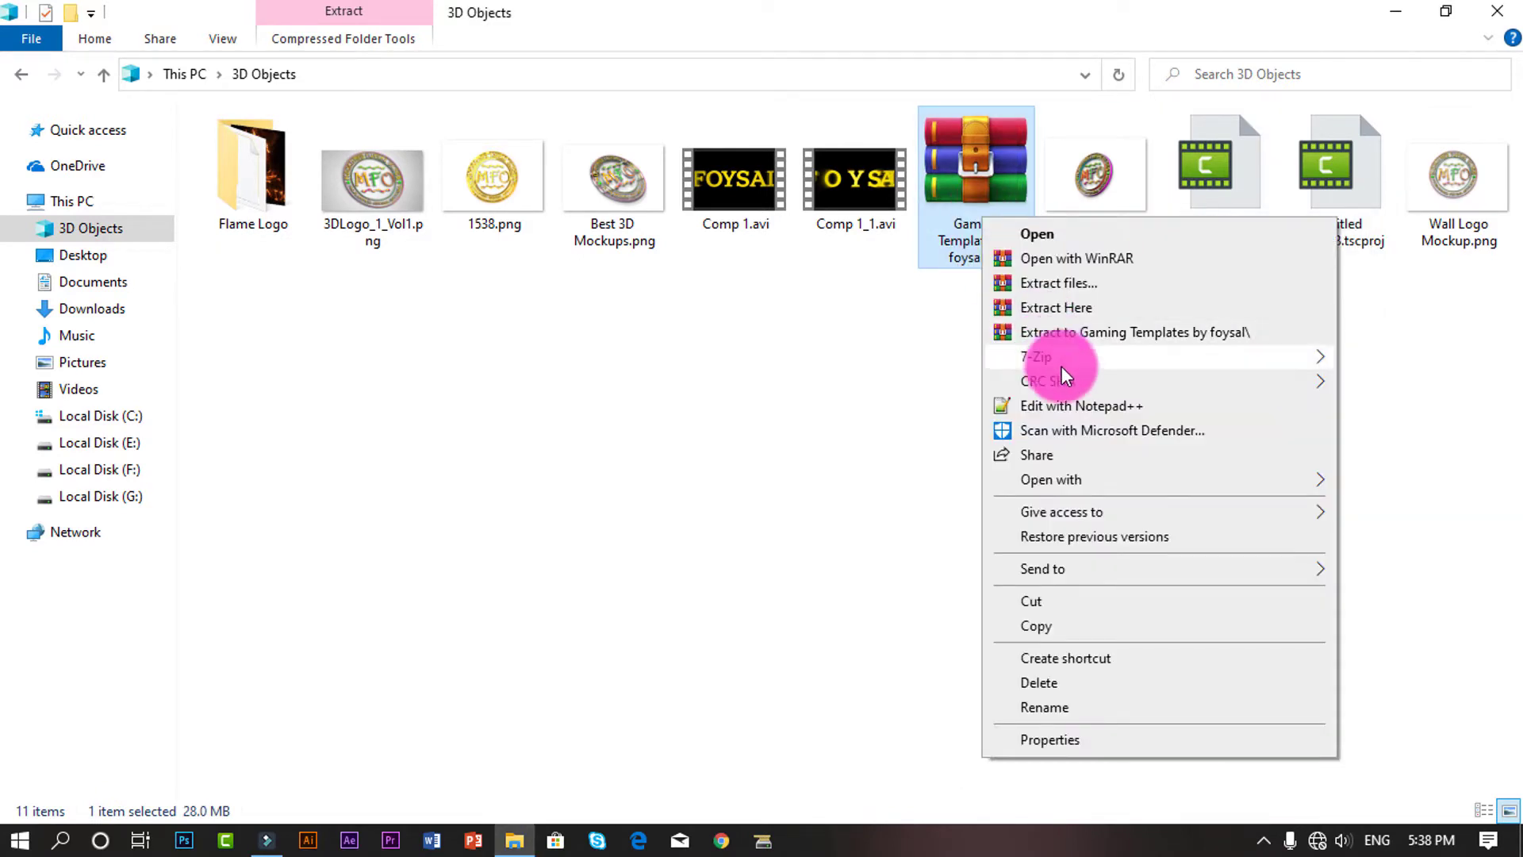
{"action": "left_click", "coordinate": [1063, 330]}
{"action": "left_click", "coordinate": [683, 420]}
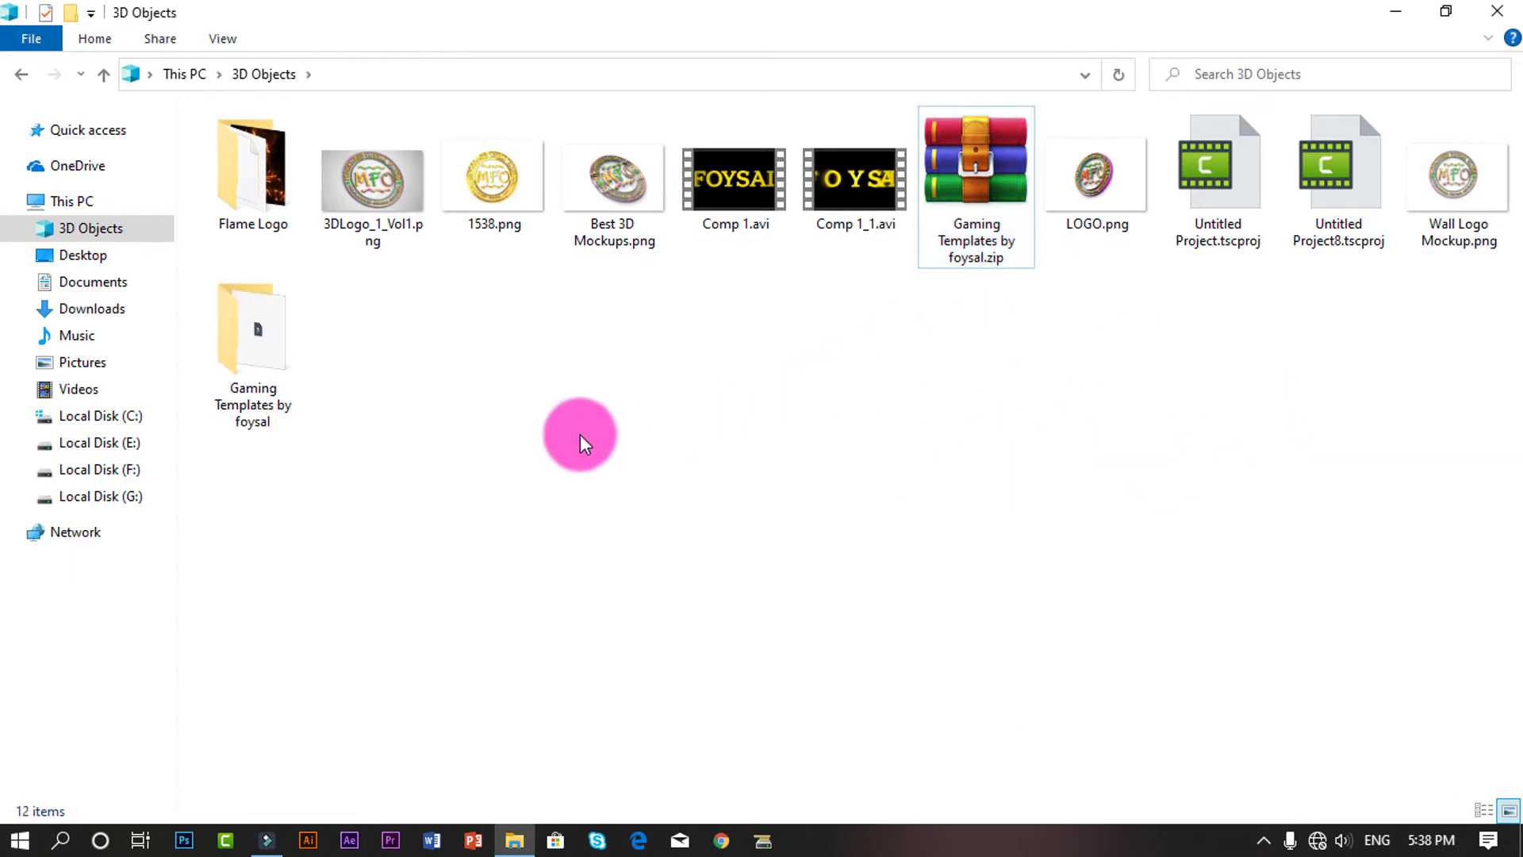
Examine the contents of the extracted Gaming Templates folder and its Media subfolder.
{"action": "double_click", "coordinate": [243, 368]}
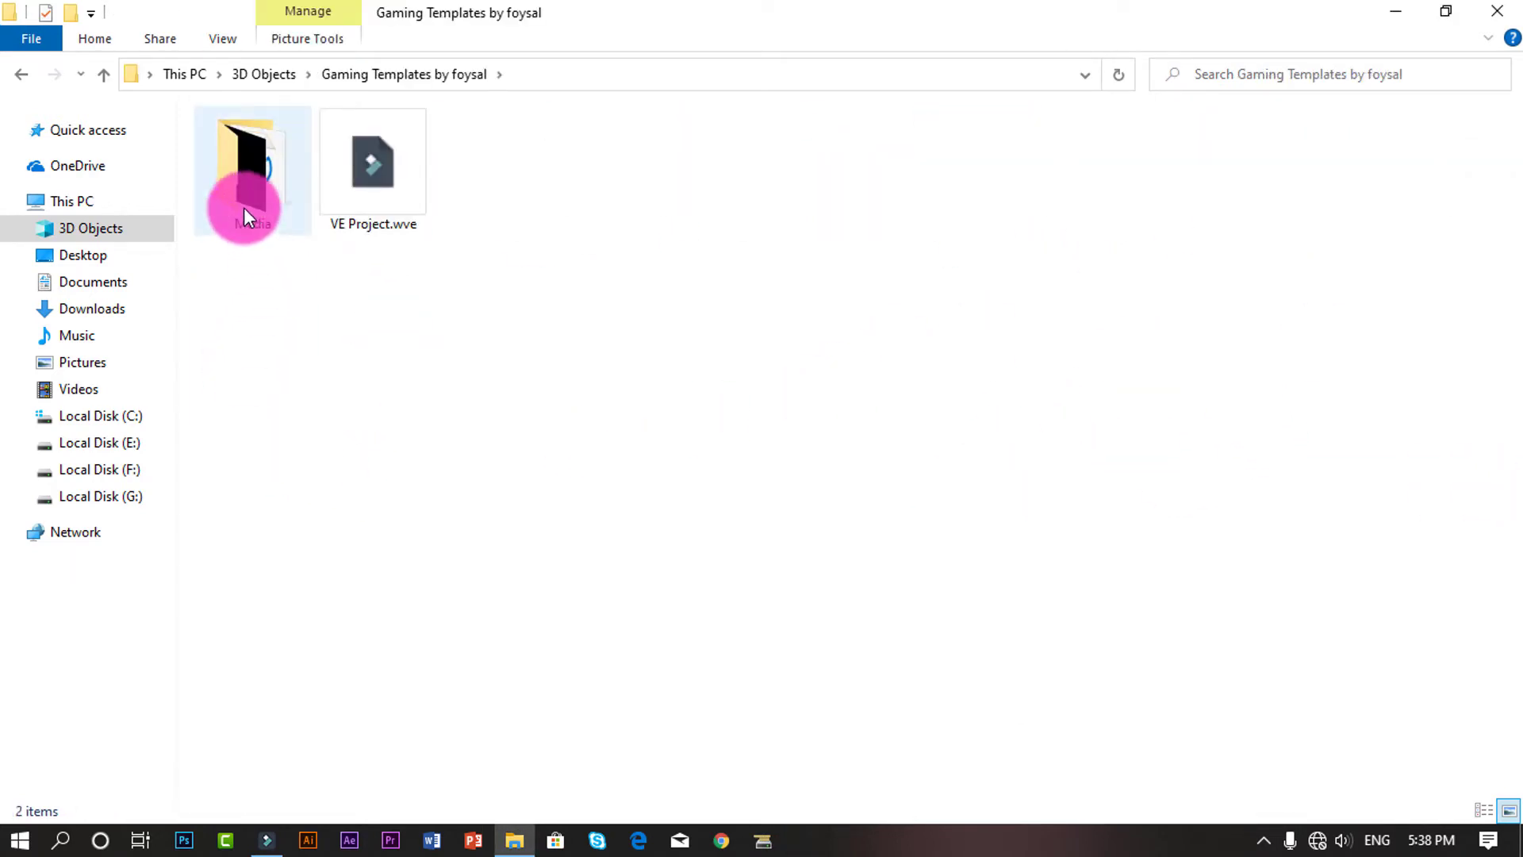
{"action": "left_click", "coordinate": [100, 74]}
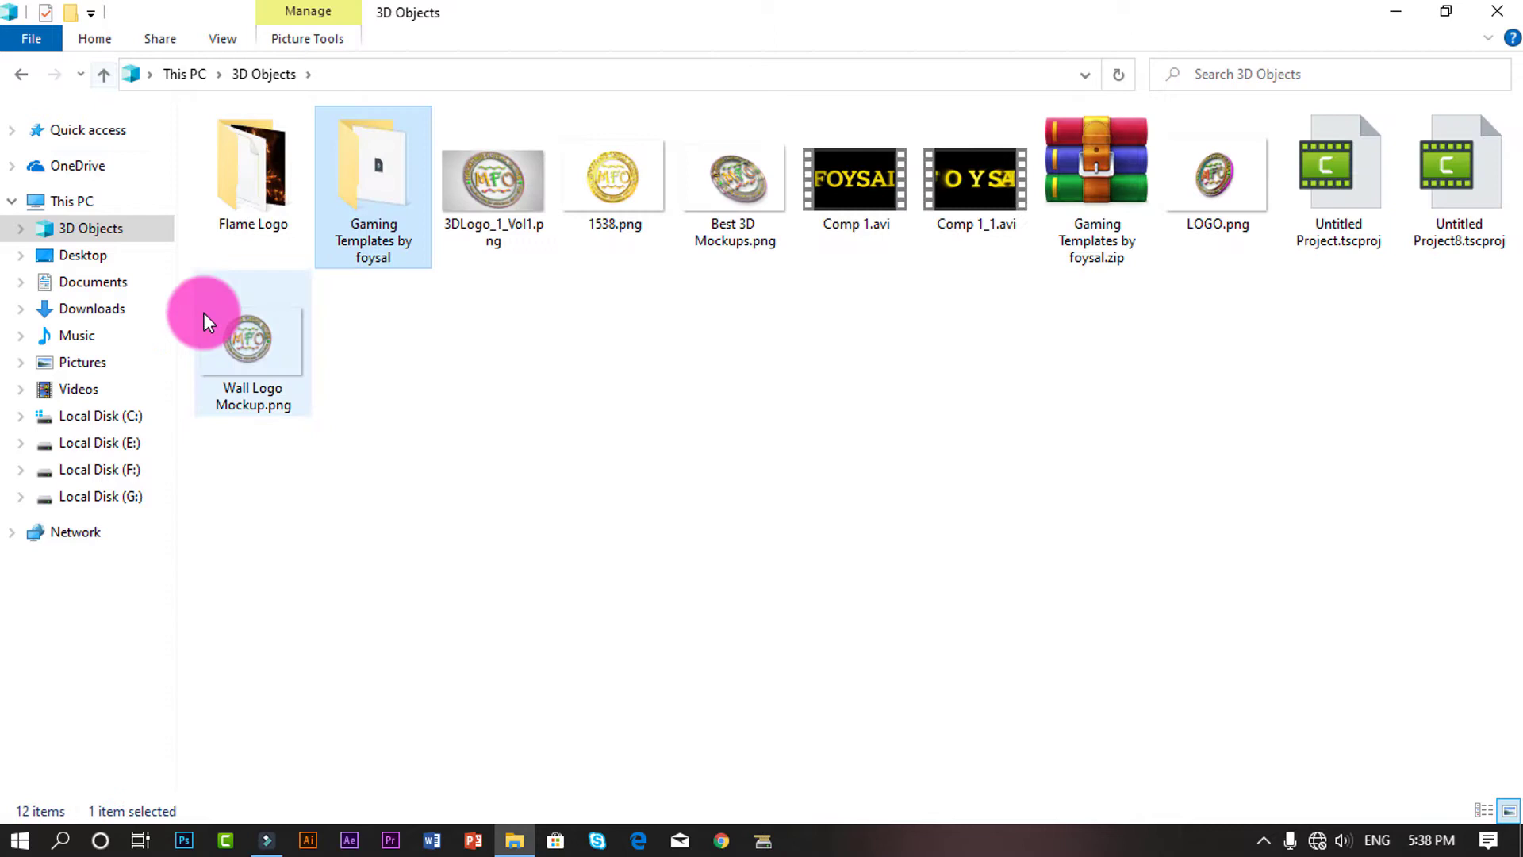
{"action": "double_click", "coordinate": [402, 211]}
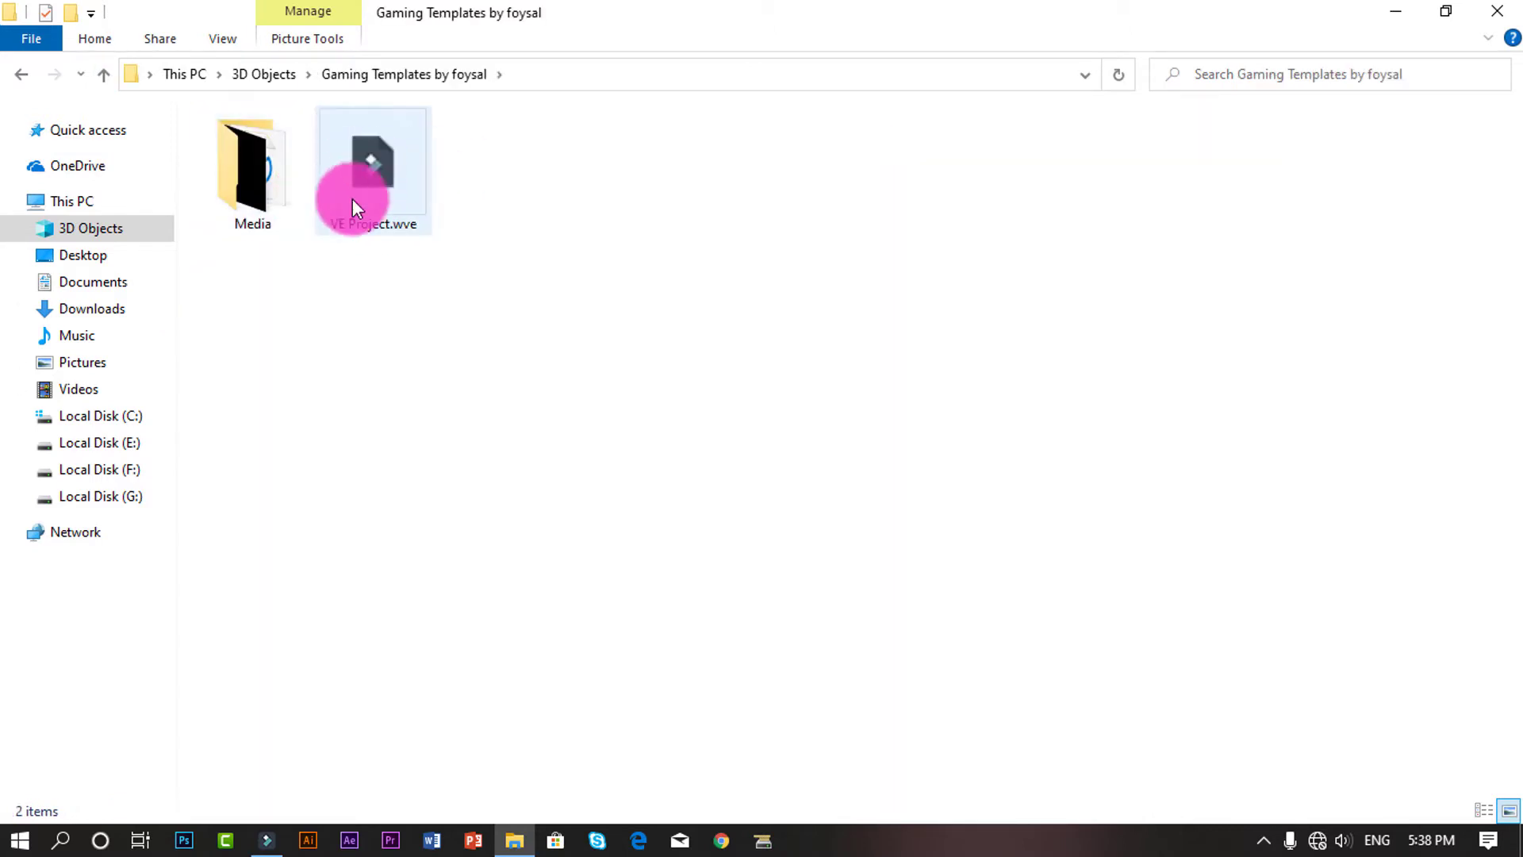
{"action": "left_click", "coordinate": [401, 199]}
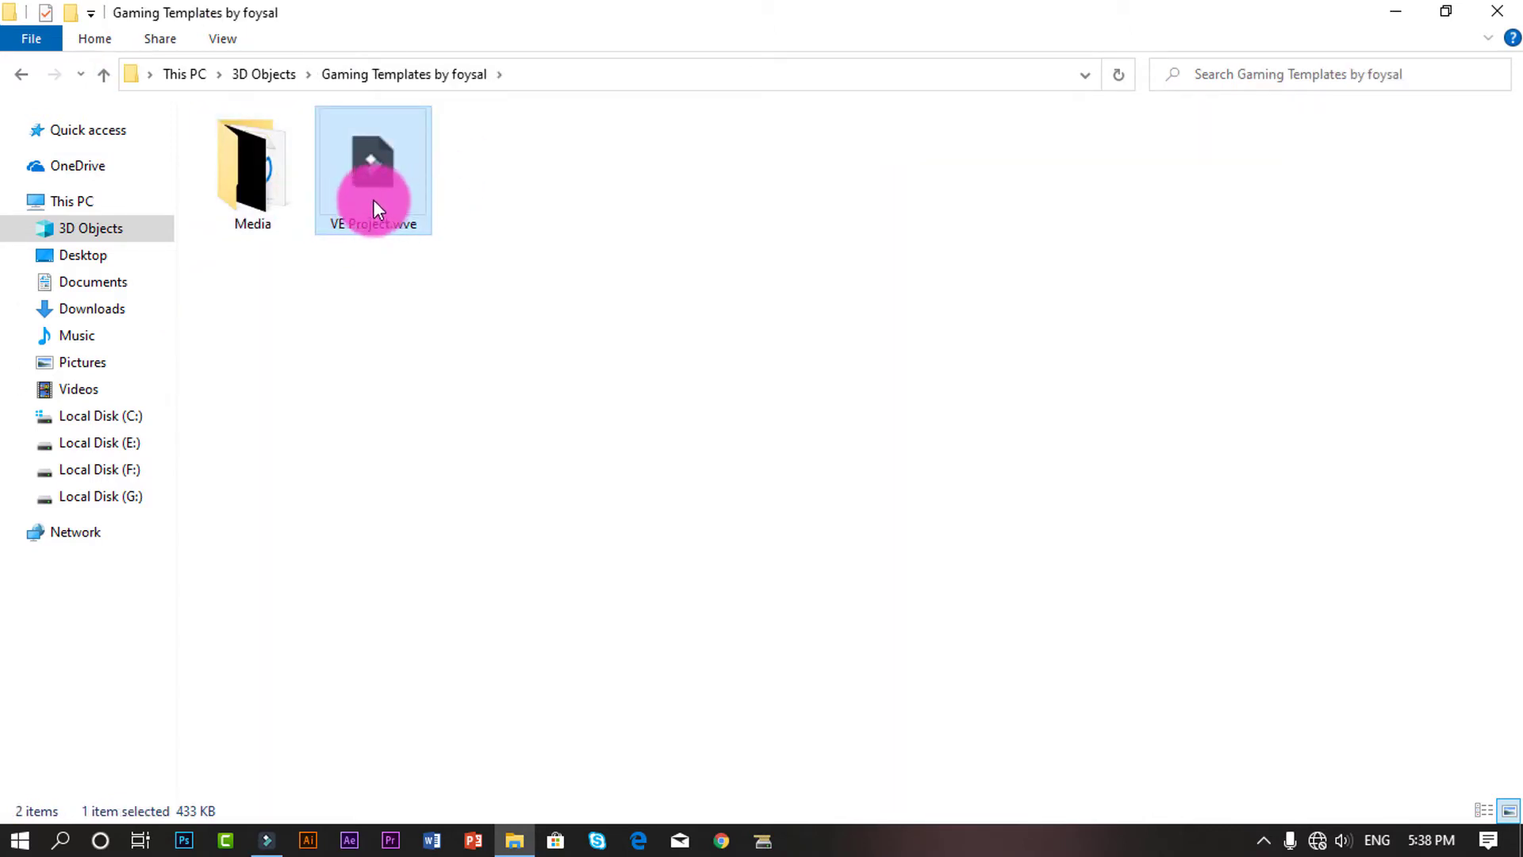
{"action": "double_click", "coordinate": [259, 187]}
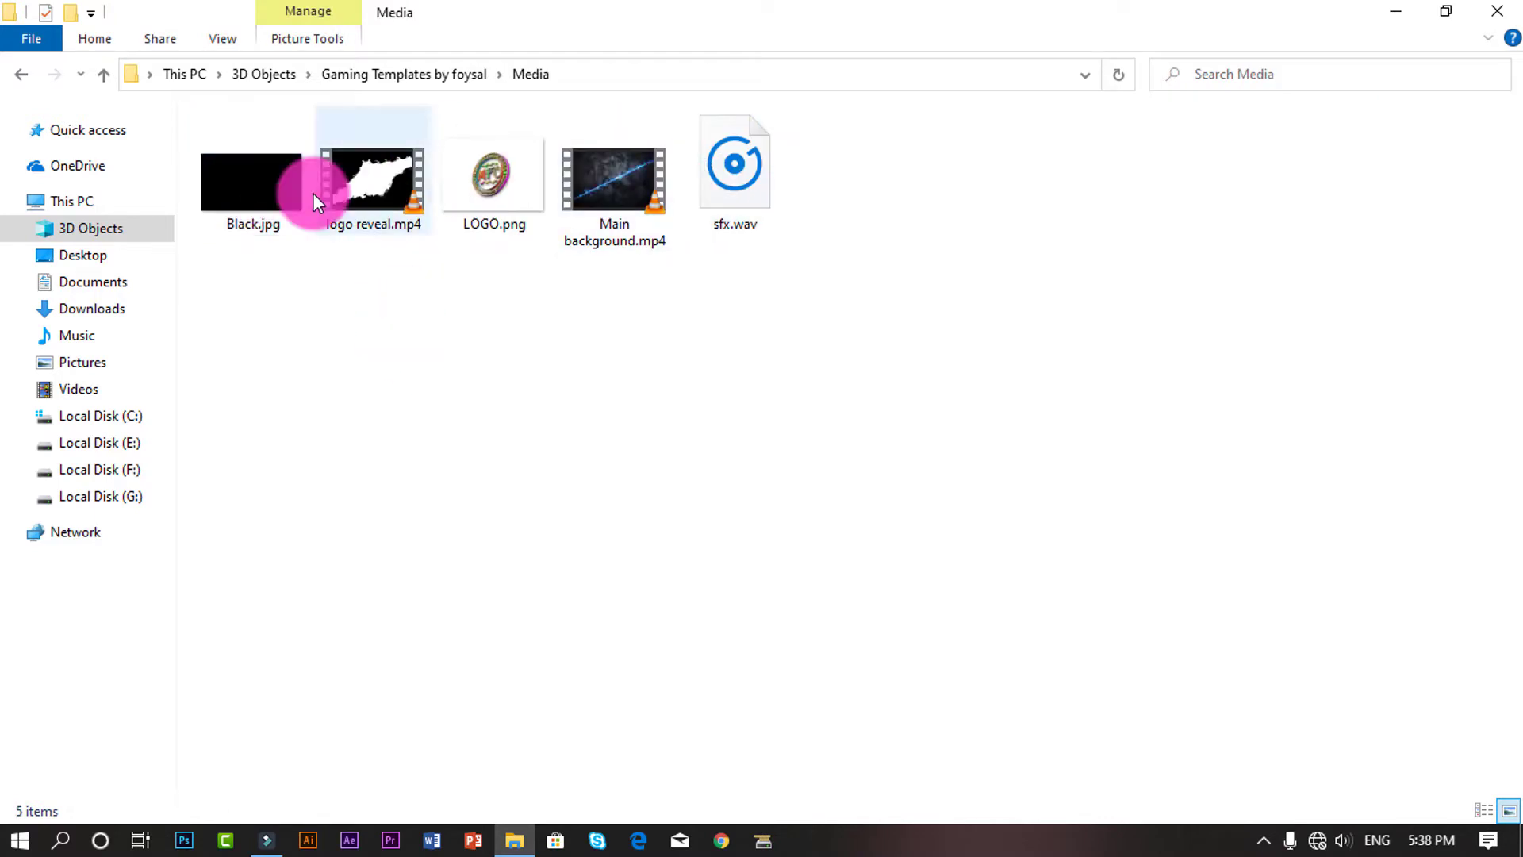
{"action": "left_click", "coordinate": [102, 87]}
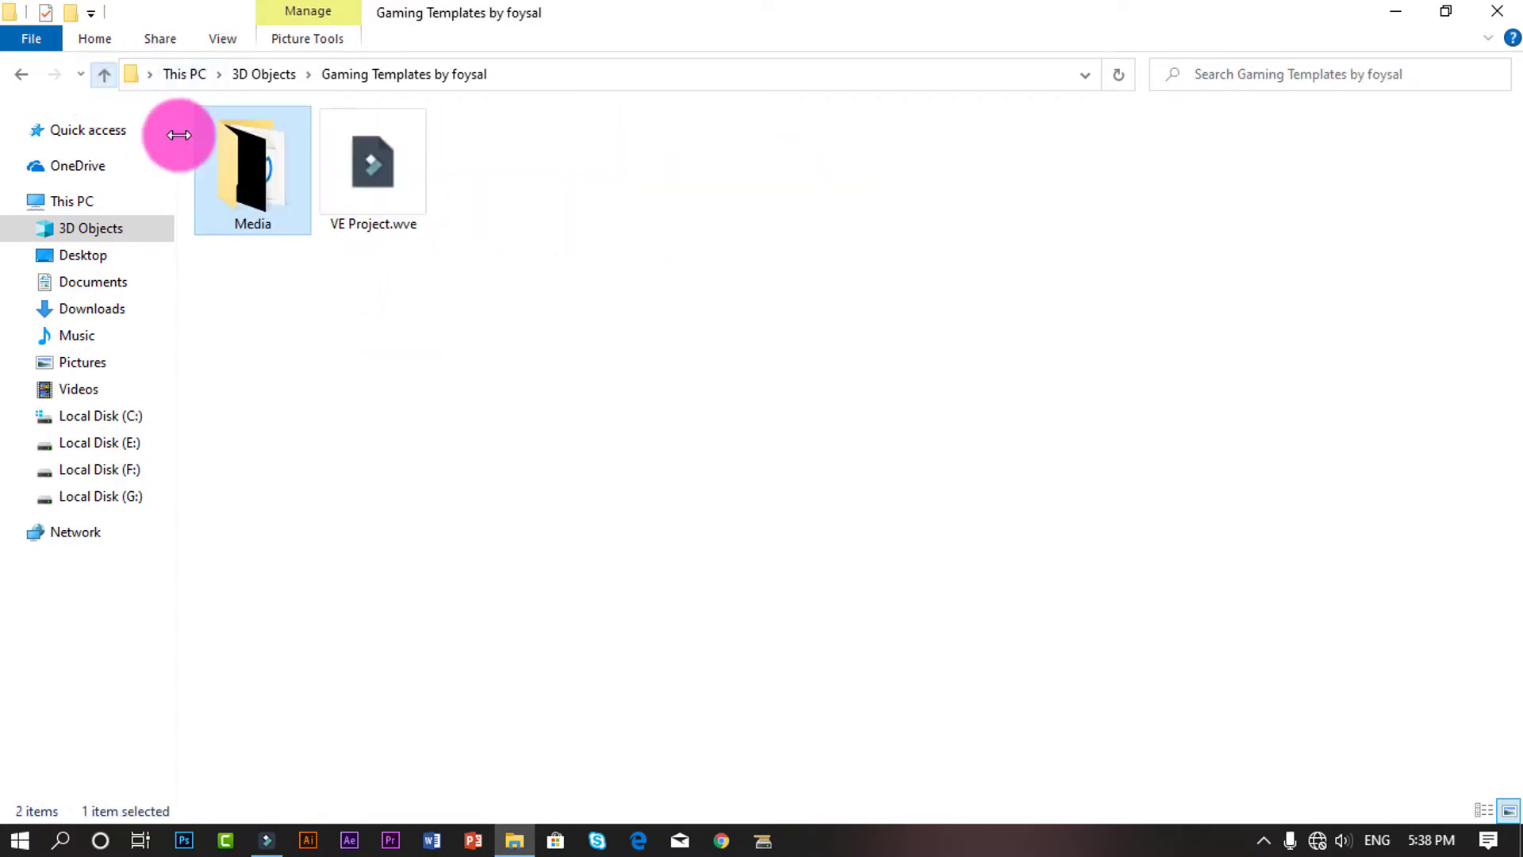
Open VE Project.wve from the extracted templates folder in Filmora.
{"action": "left_click", "coordinate": [576, 199]}
{"action": "left_click", "coordinate": [379, 167]}
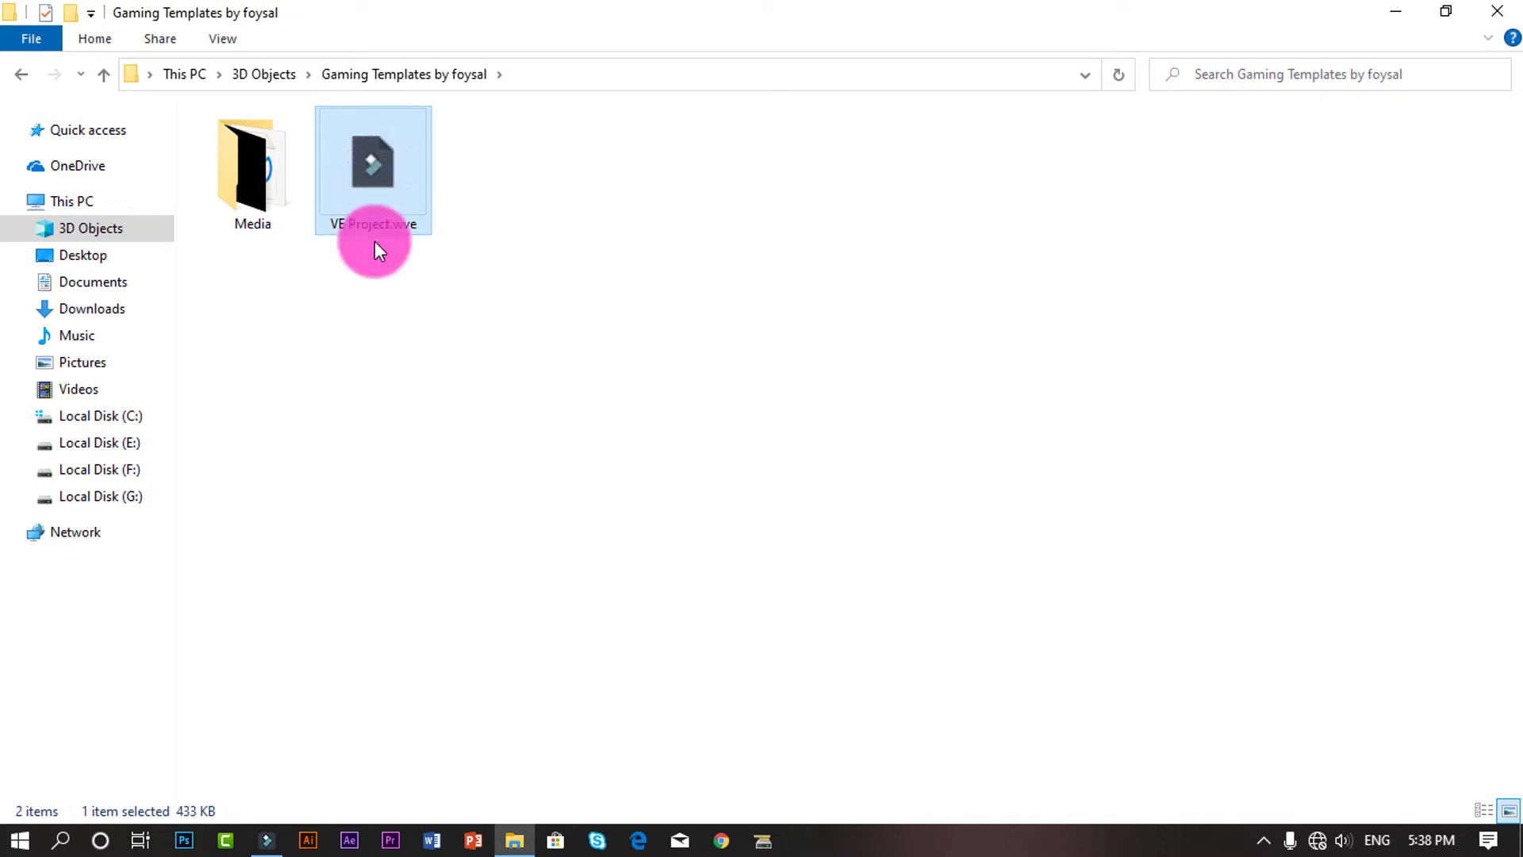
{"action": "left_click", "coordinate": [265, 841]}
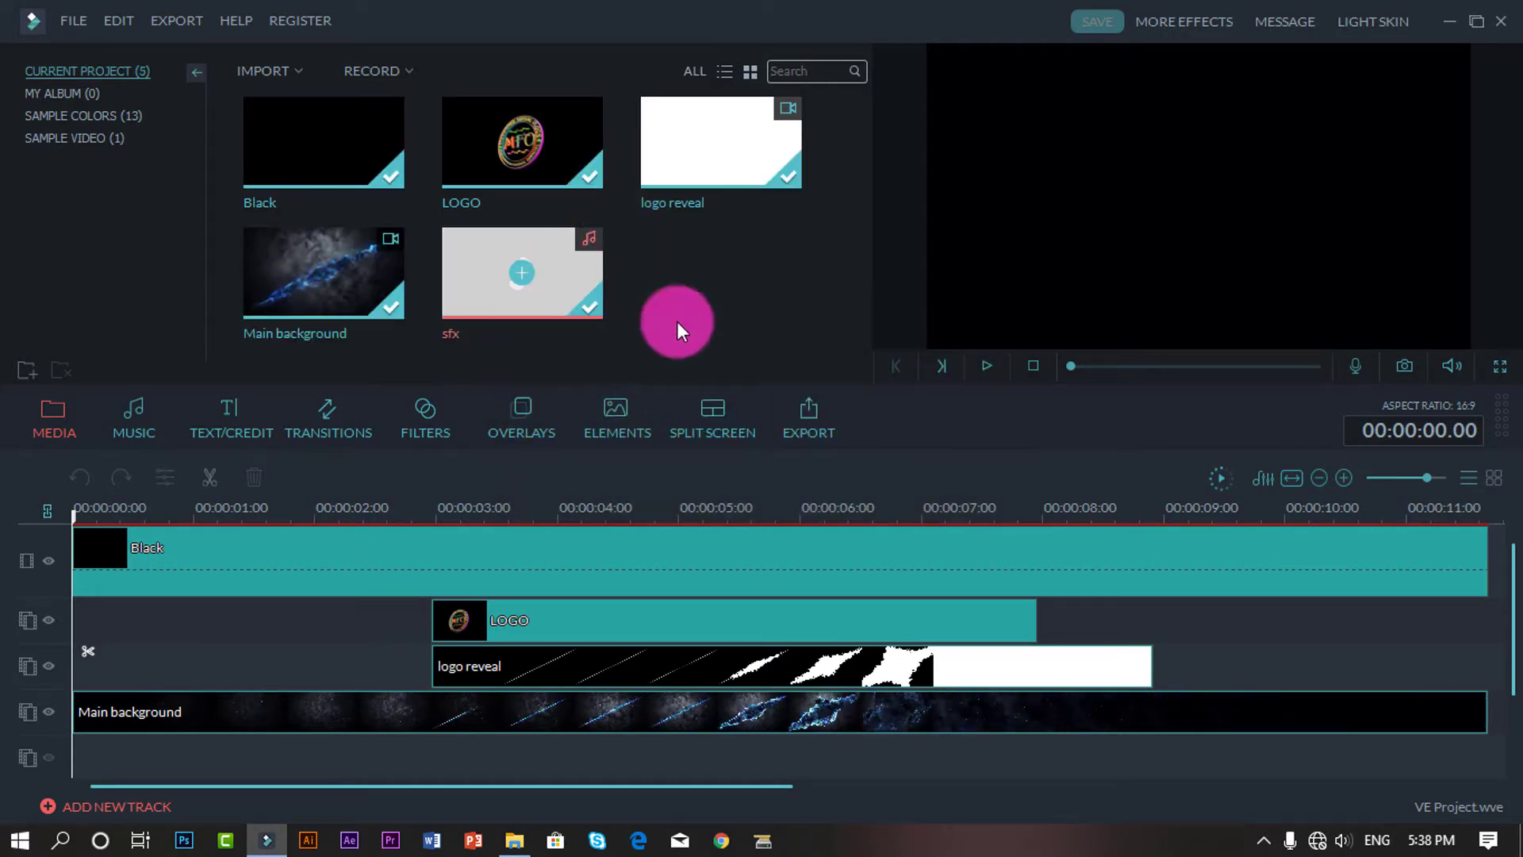
Delete the LOGO clip from the timeline and remove the LOGO image from the project media.
{"action": "left_click", "coordinate": [529, 630]}
{"action": "left_click_drag", "start_coordinate": [428, 514], "coordinate": [955, 523]}
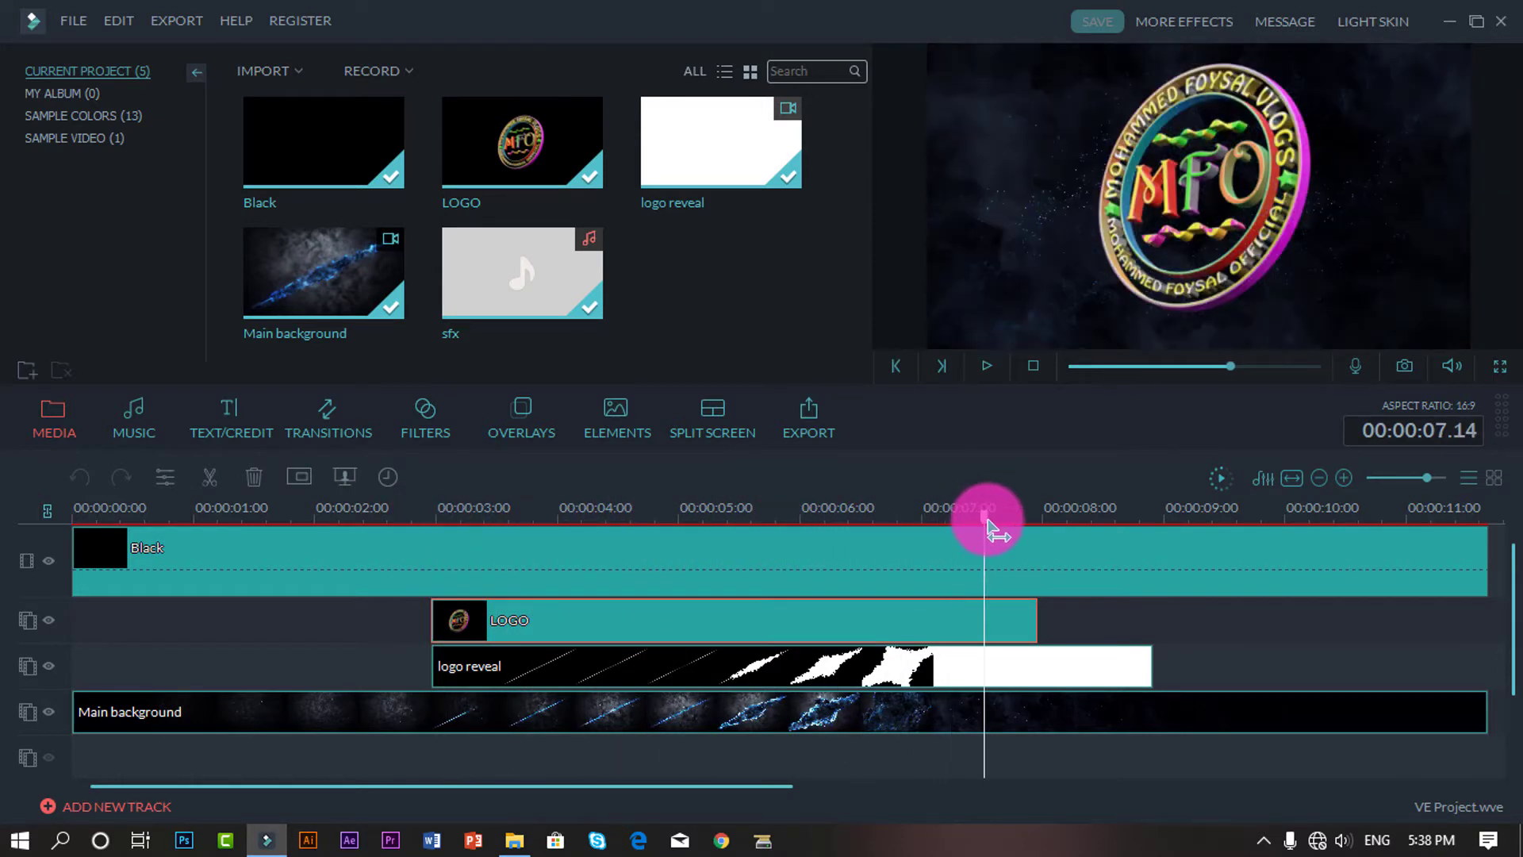
{"action": "left_click", "coordinate": [892, 641]}
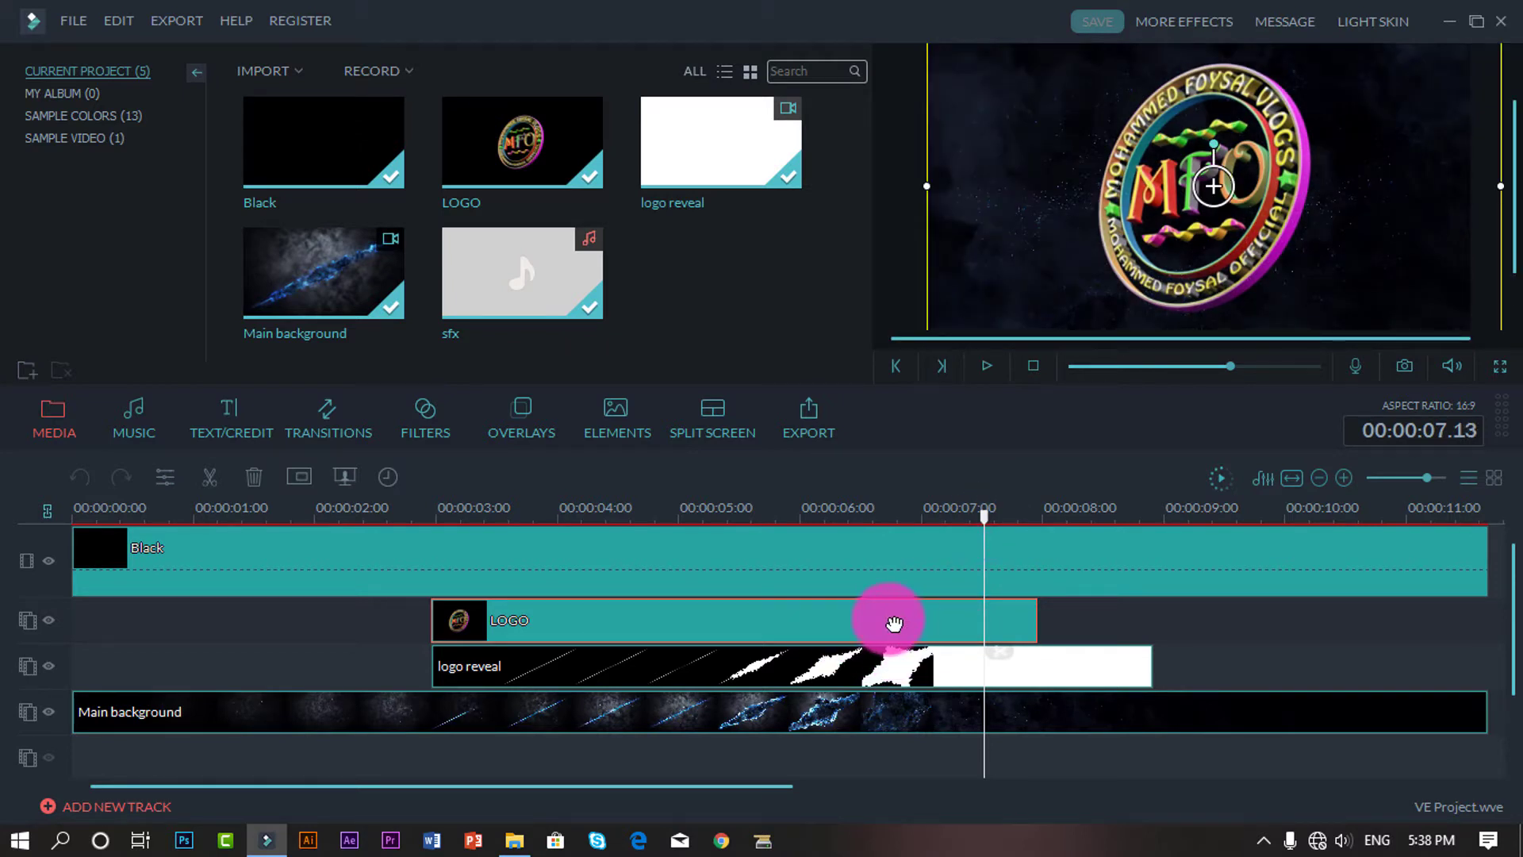
{"action": "right_click", "coordinate": [894, 623]}
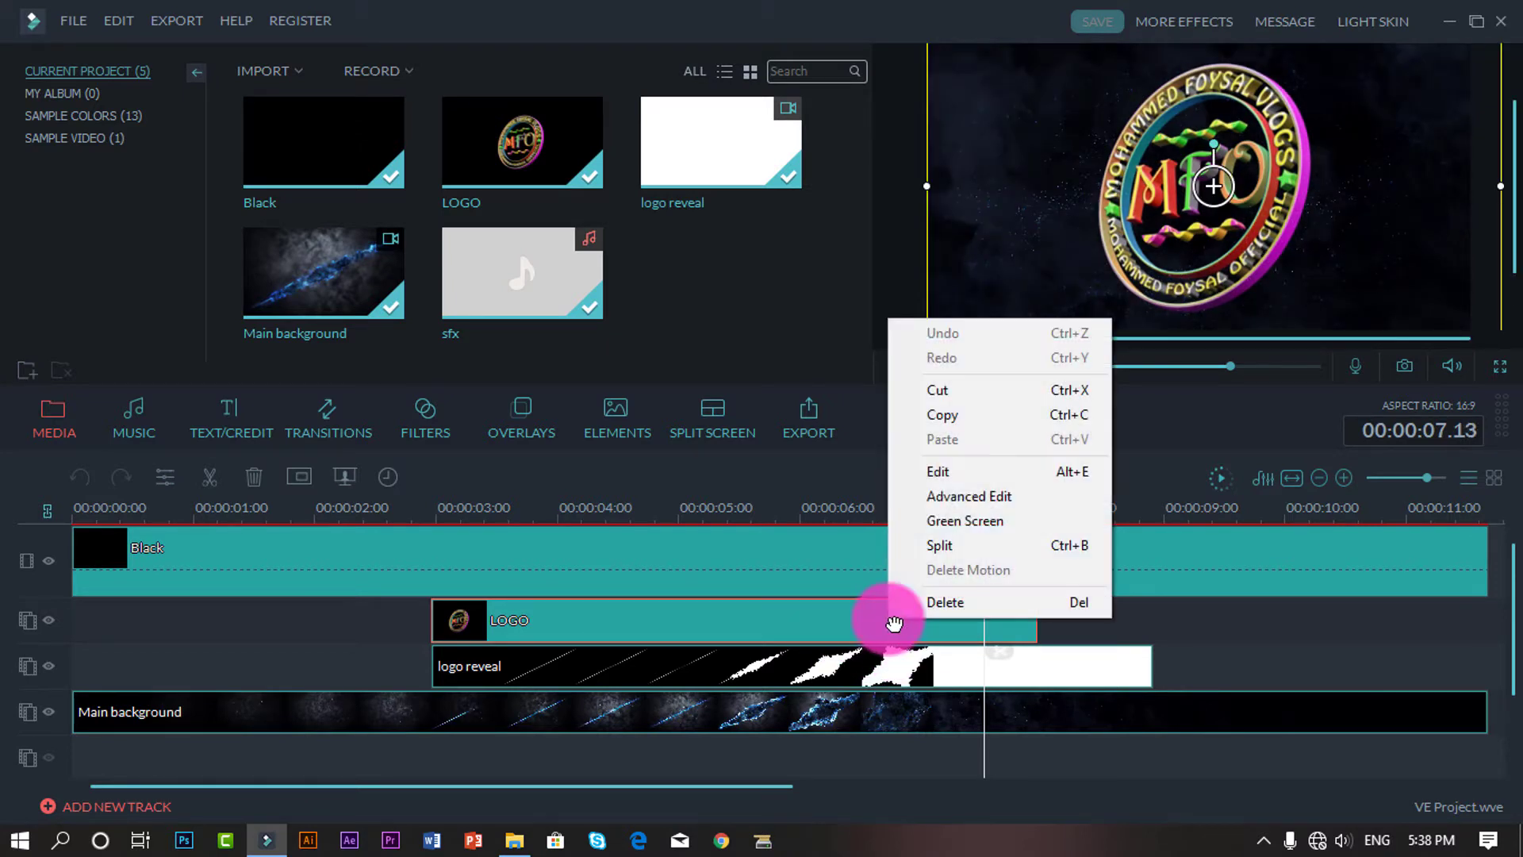
{"action": "left_click", "coordinate": [988, 604]}
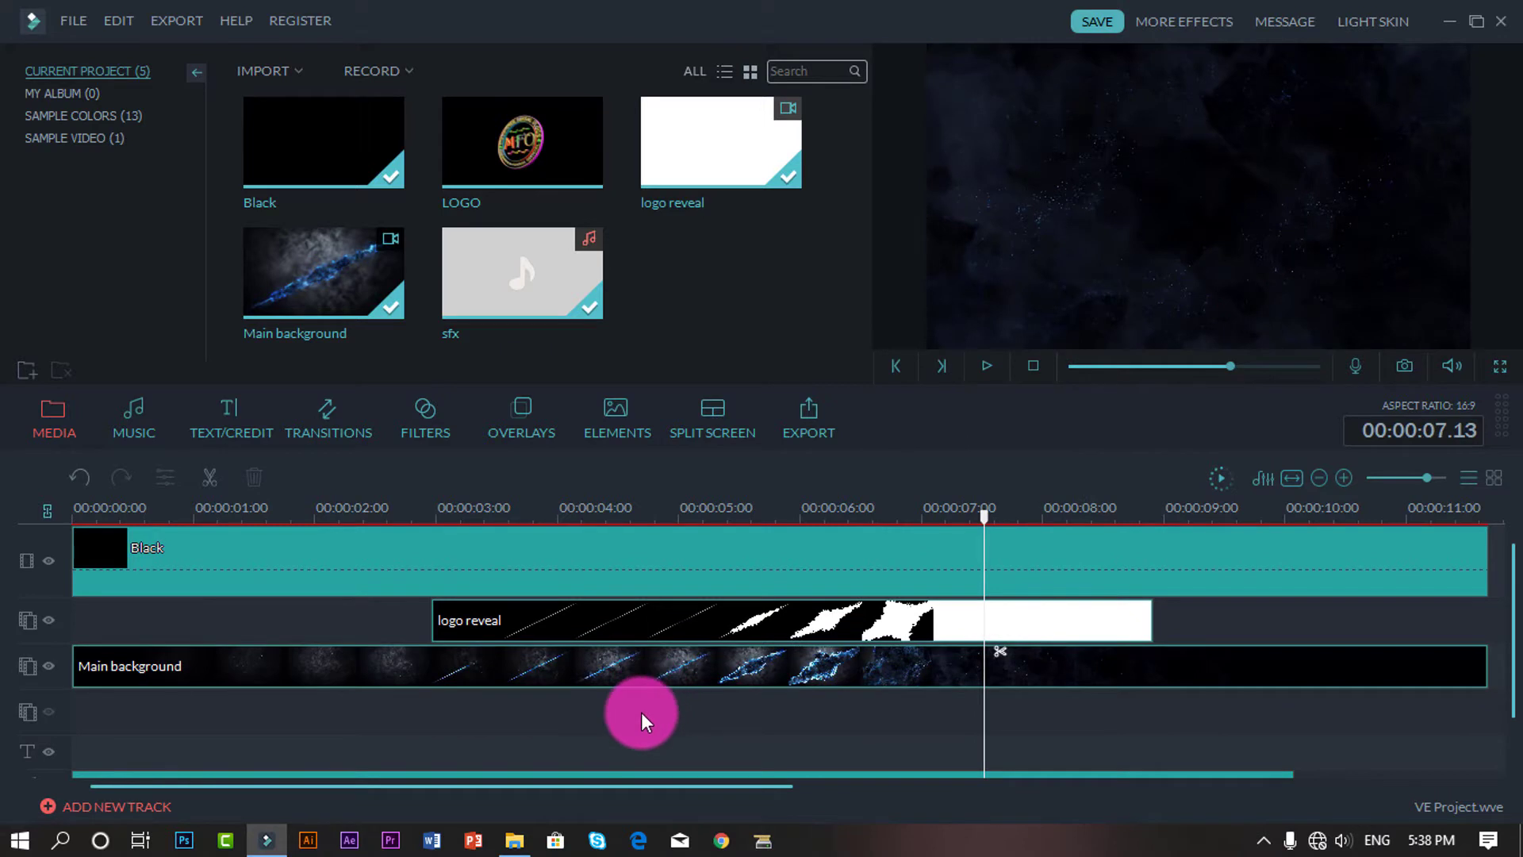
{"action": "right_click", "coordinate": [506, 165]}
{"action": "left_click", "coordinate": [573, 337]}
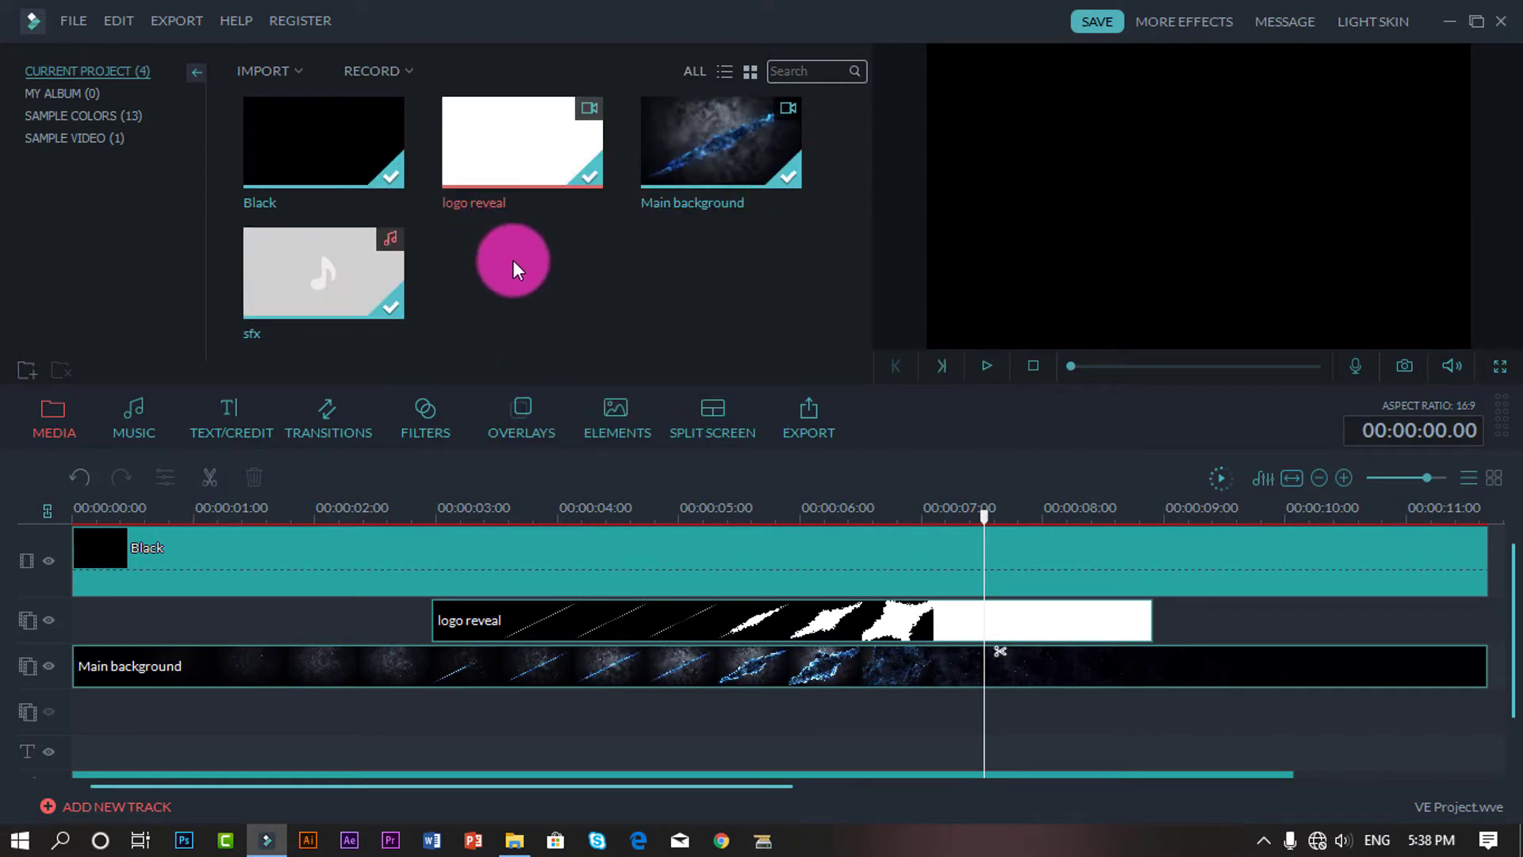
Start importing media files and browse to the Logo Design folder inside Dcim File on Local Disk (E:).
{"action": "left_click", "coordinate": [260, 76]}
{"action": "left_click", "coordinate": [289, 103]}
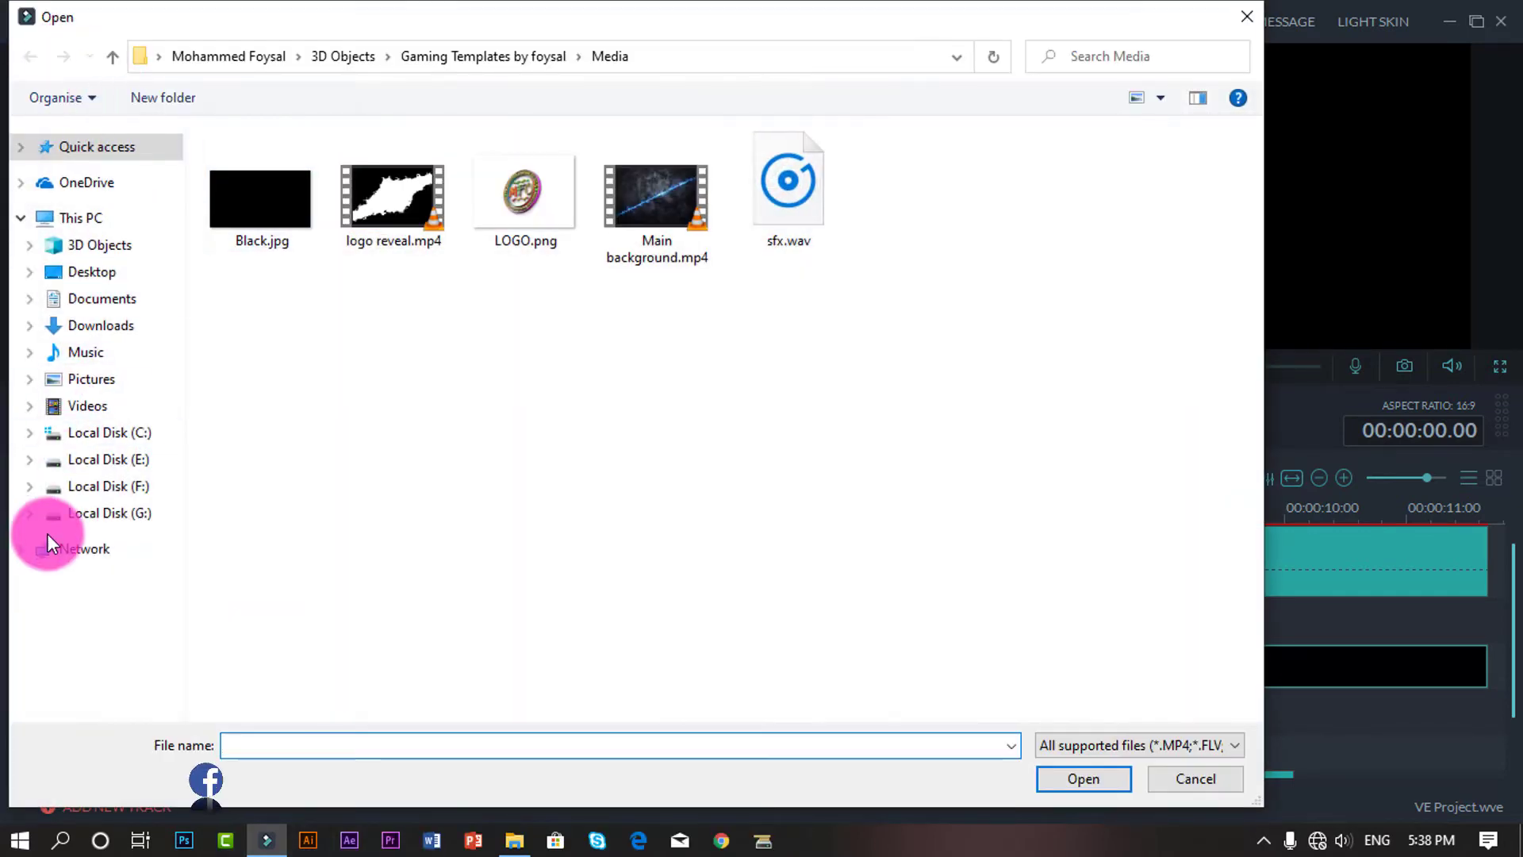
{"action": "left_click", "coordinate": [135, 459]}
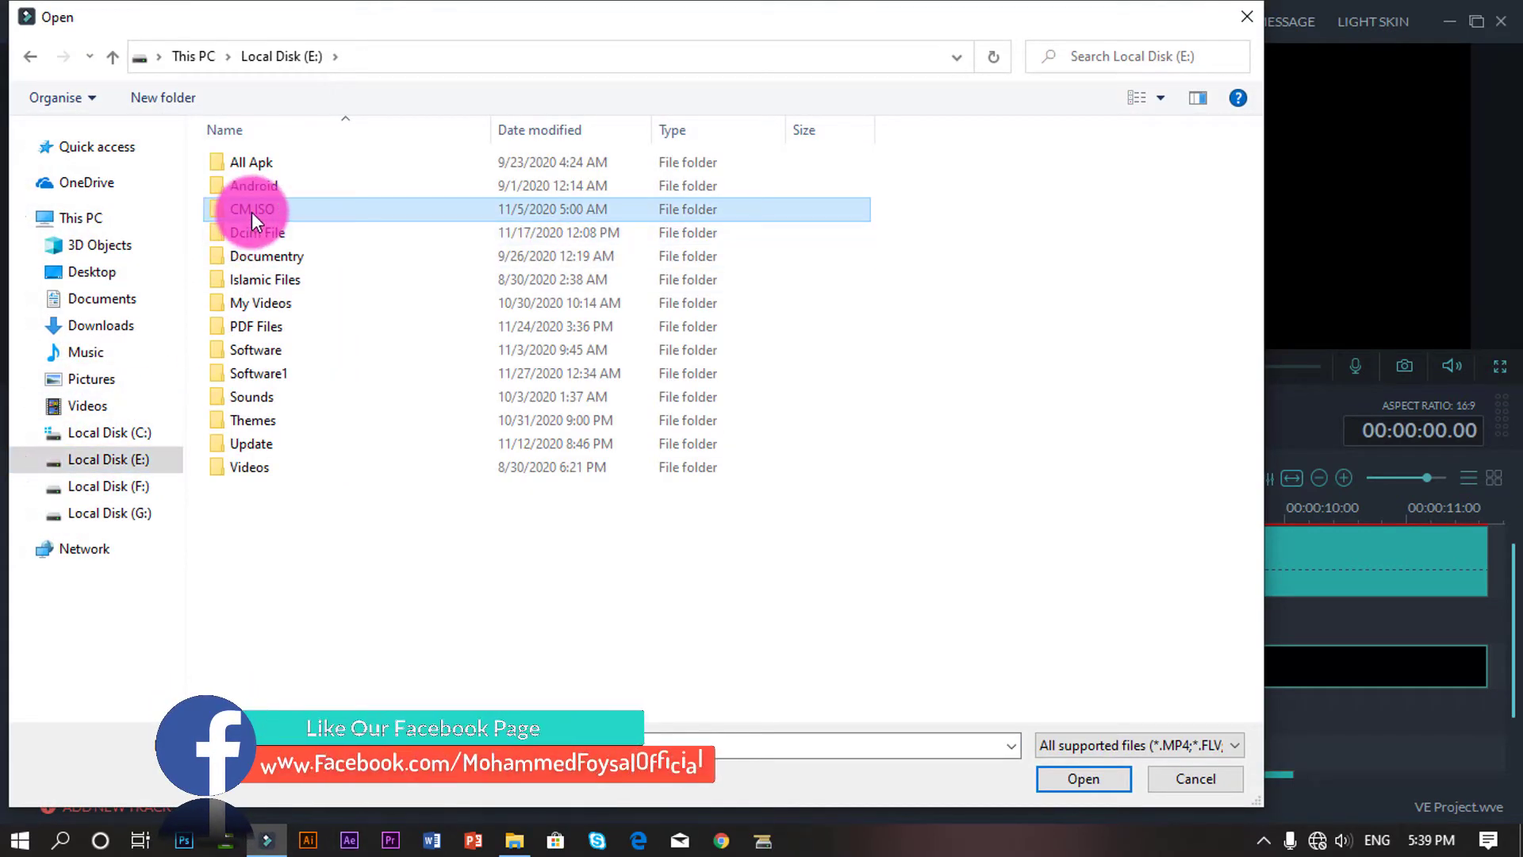
{"action": "double_click", "coordinate": [251, 212]}
{"action": "left_click", "coordinate": [112, 56]}
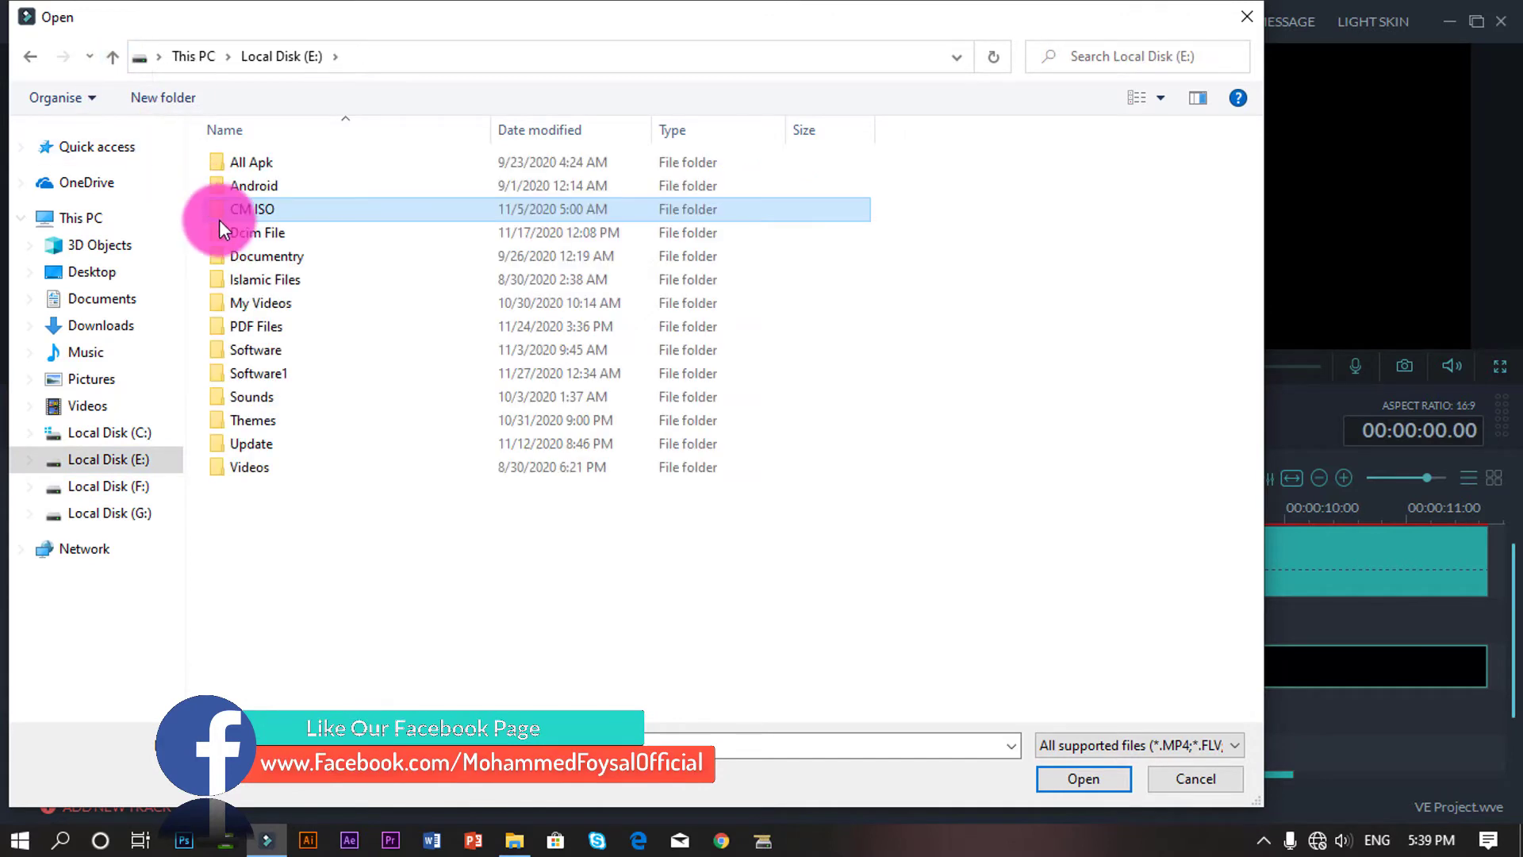
{"action": "double_click", "coordinate": [225, 231]}
{"action": "double_click", "coordinate": [265, 305]}
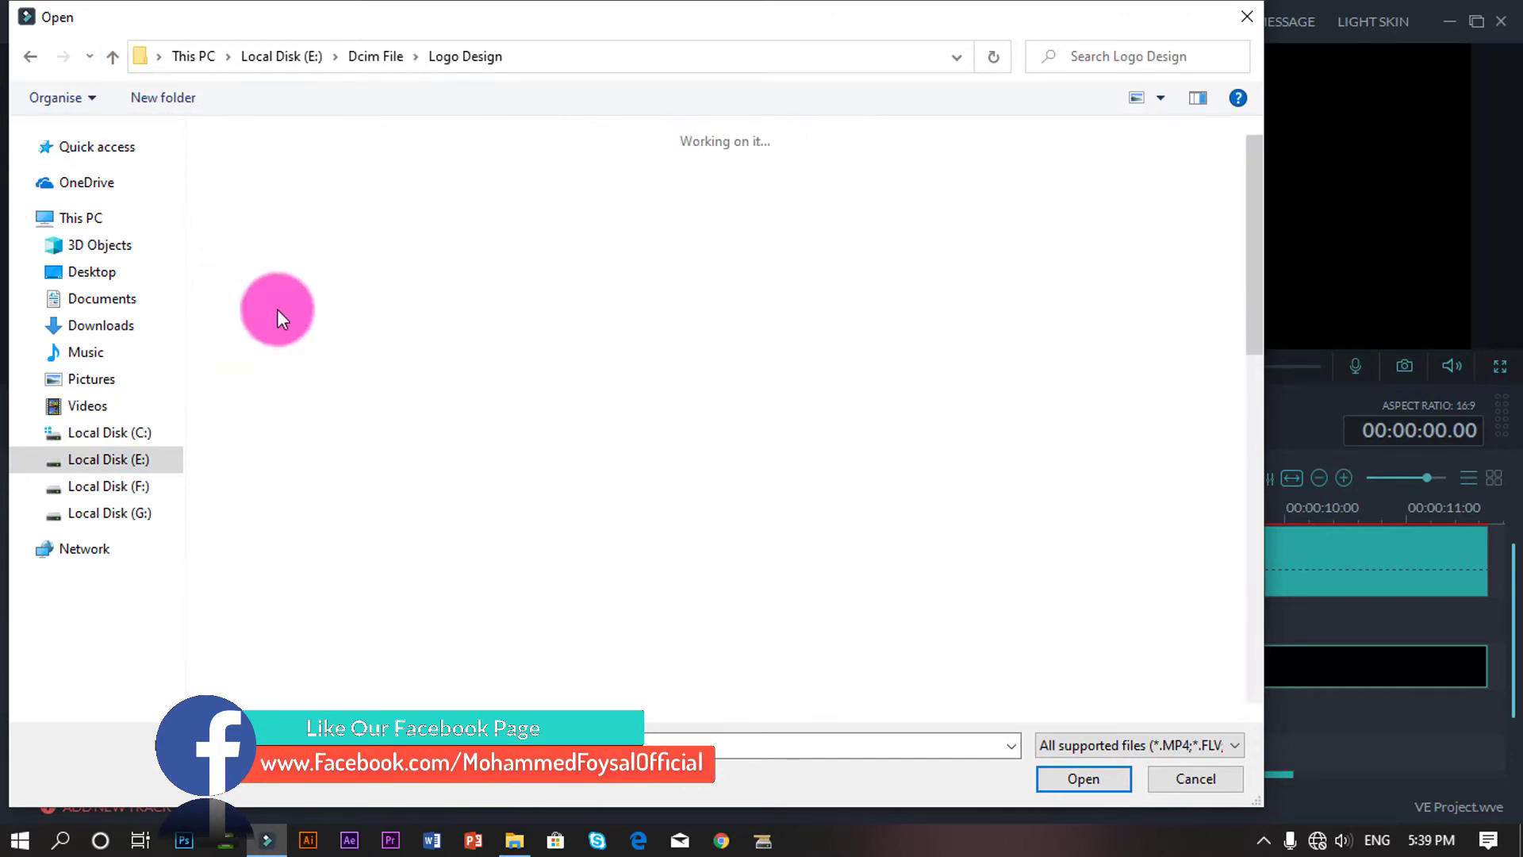
Import Awaful 3d logo mockups.png from the Logo Design folder into the project media.
{"action": "left_click_drag", "start_coordinate": [1250, 311], "coordinate": [1262, 555]}
{"action": "scroll", "coordinate": [1226, 392], "scroll_direction": "up", "scroll_amount": 5}
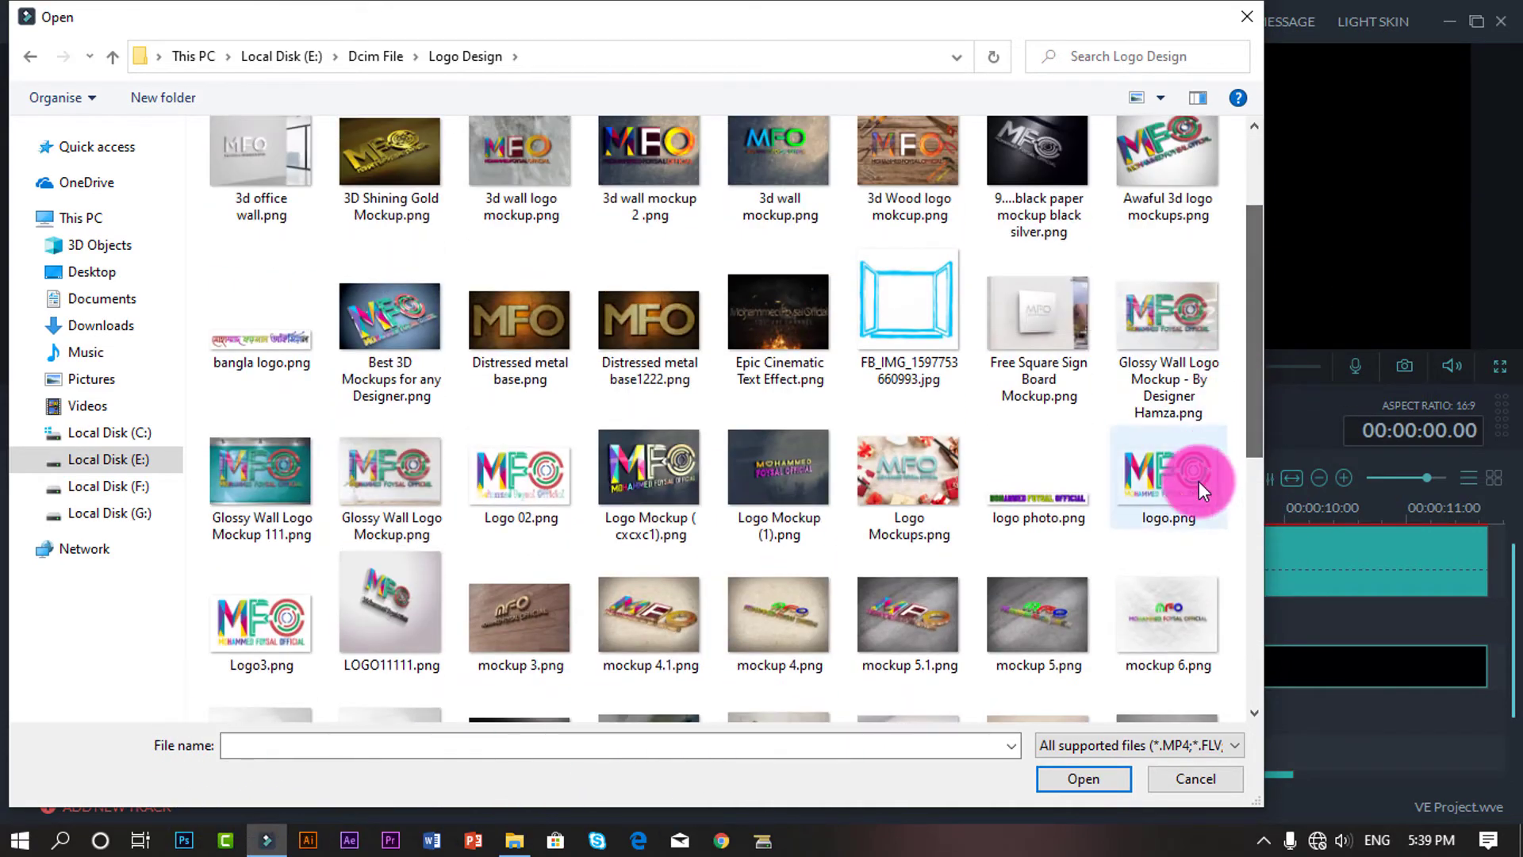
{"action": "left_click", "coordinate": [1178, 346]}
{"action": "left_click", "coordinate": [1182, 454]}
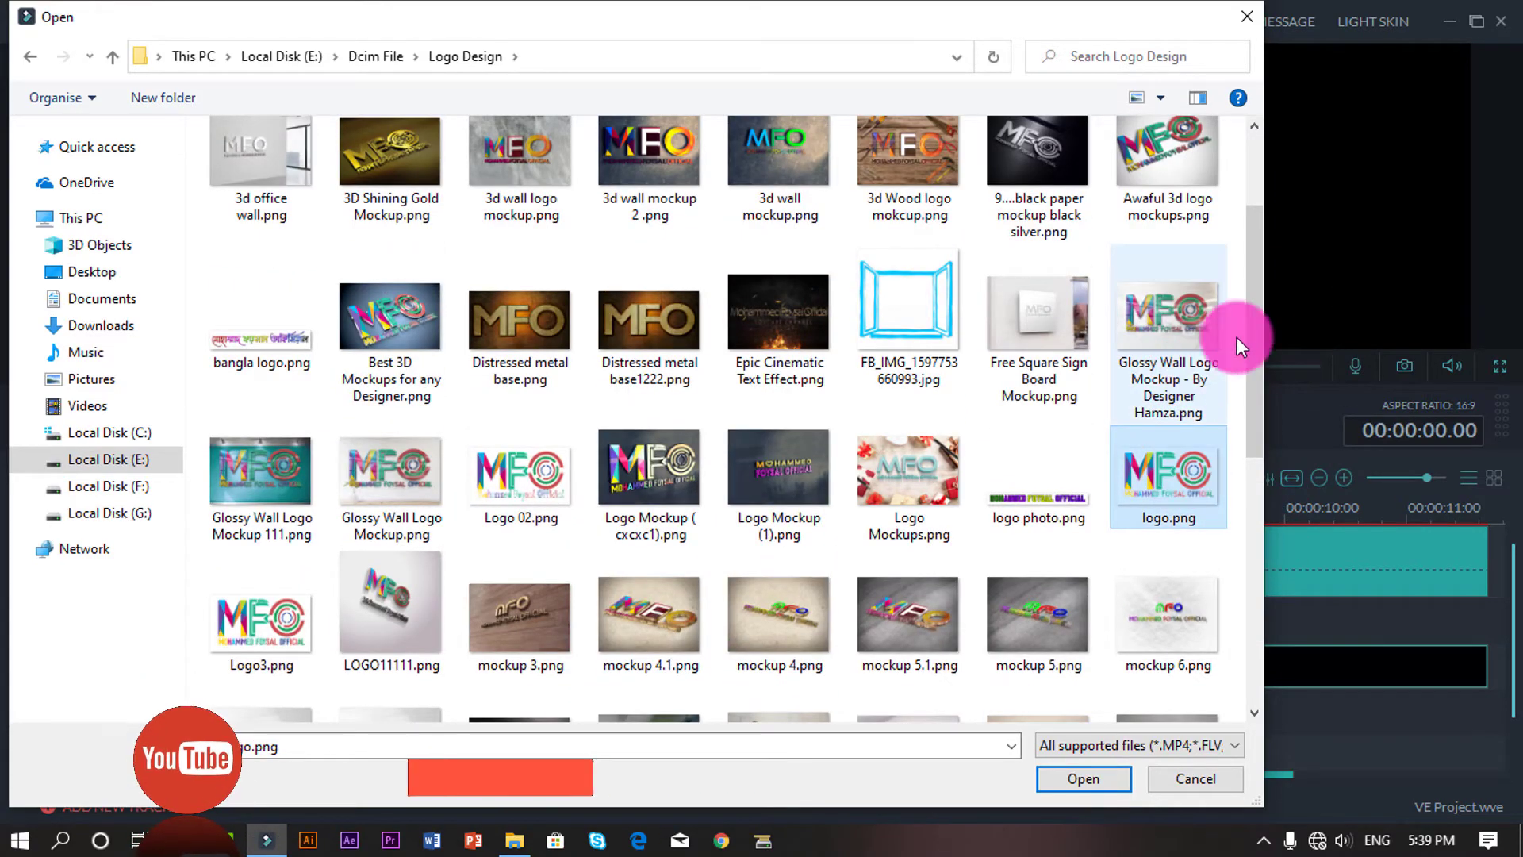
{"action": "left_click_drag", "start_coordinate": [1250, 316], "coordinate": [1227, 268]}
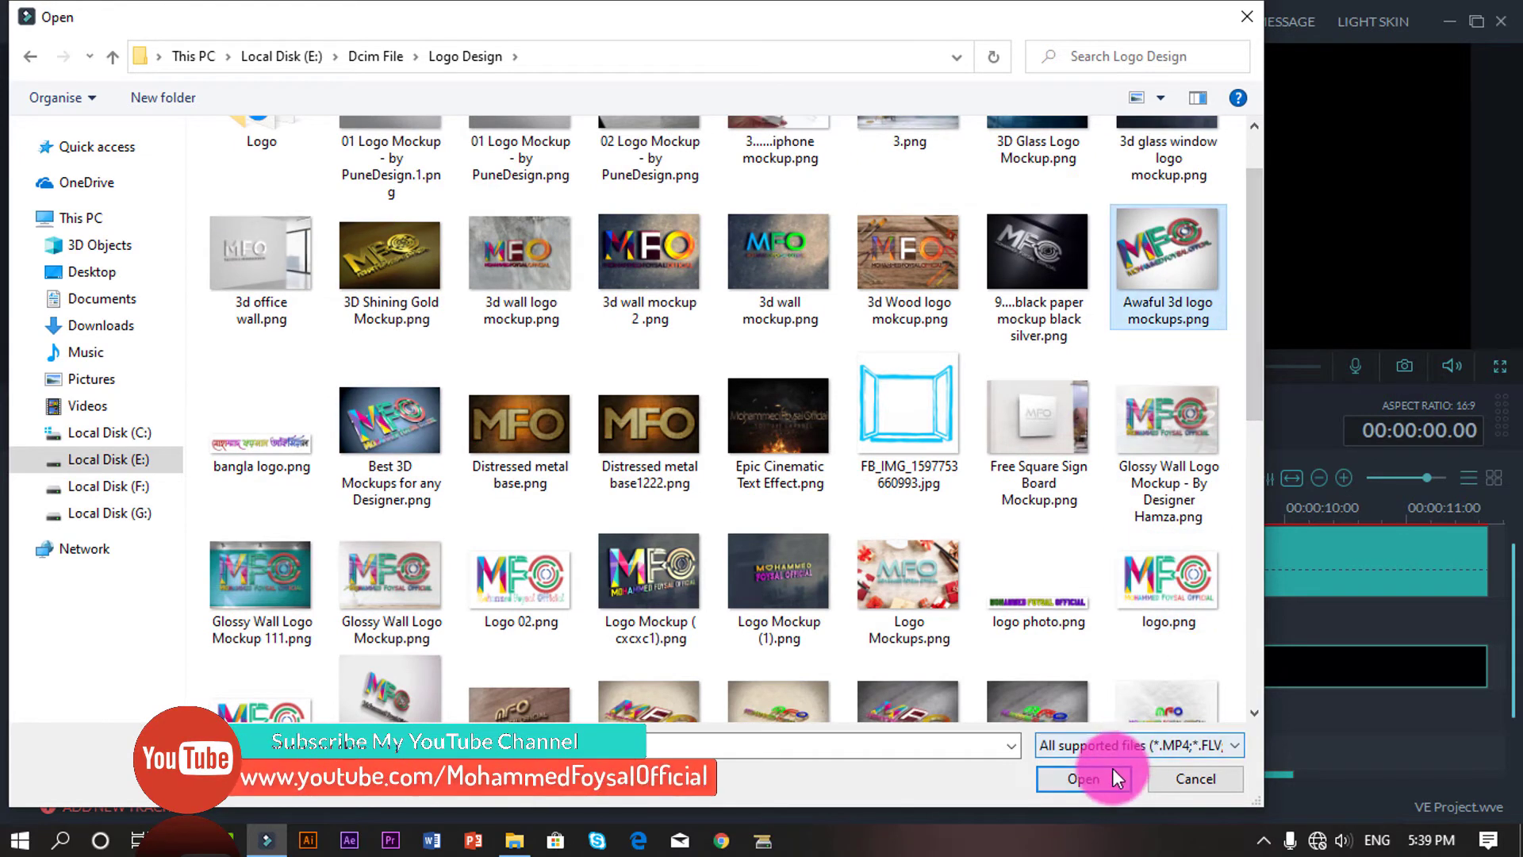
{"action": "left_click", "coordinate": [1110, 771]}
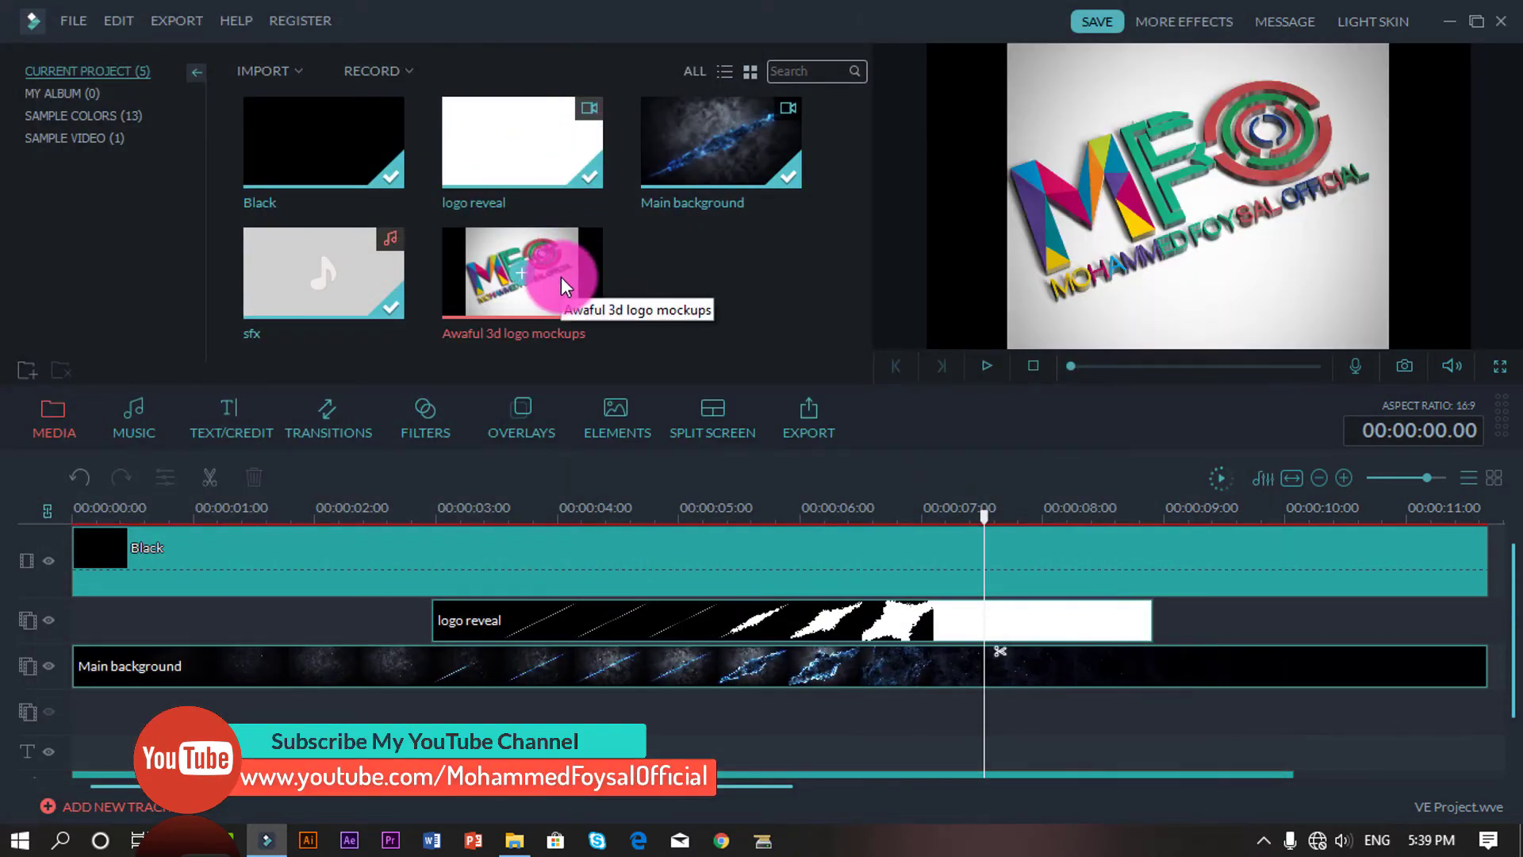
Place the Awaful 3d logo mockups image on the track below Main background, aligned with the logo reveal start, and shrink it slightly in the frame.
{"action": "left_click_drag", "start_coordinate": [560, 278], "coordinate": [510, 692]}
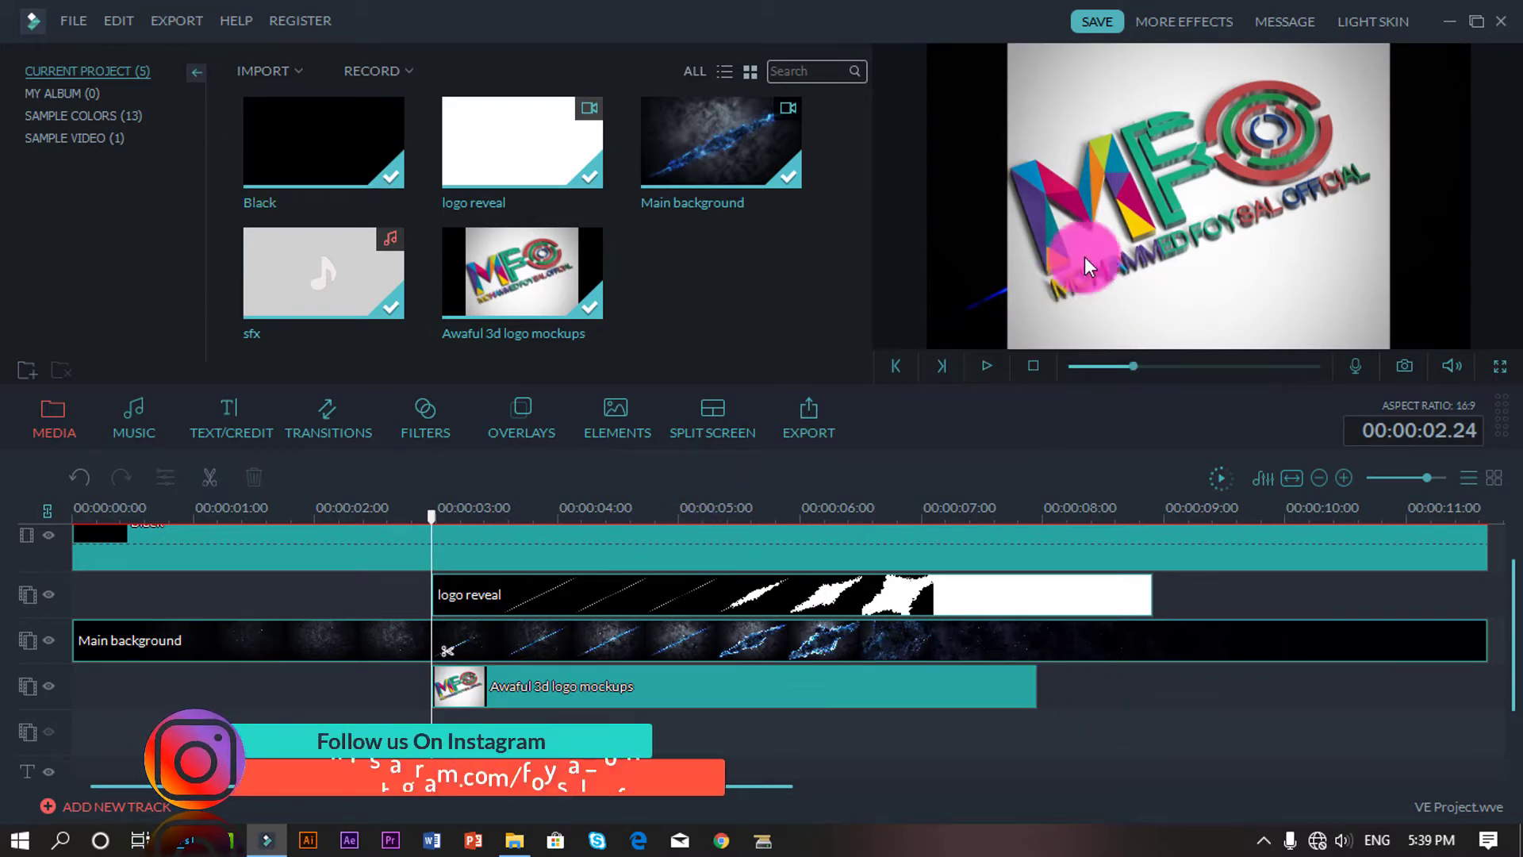
{"action": "left_click", "coordinate": [690, 690]}
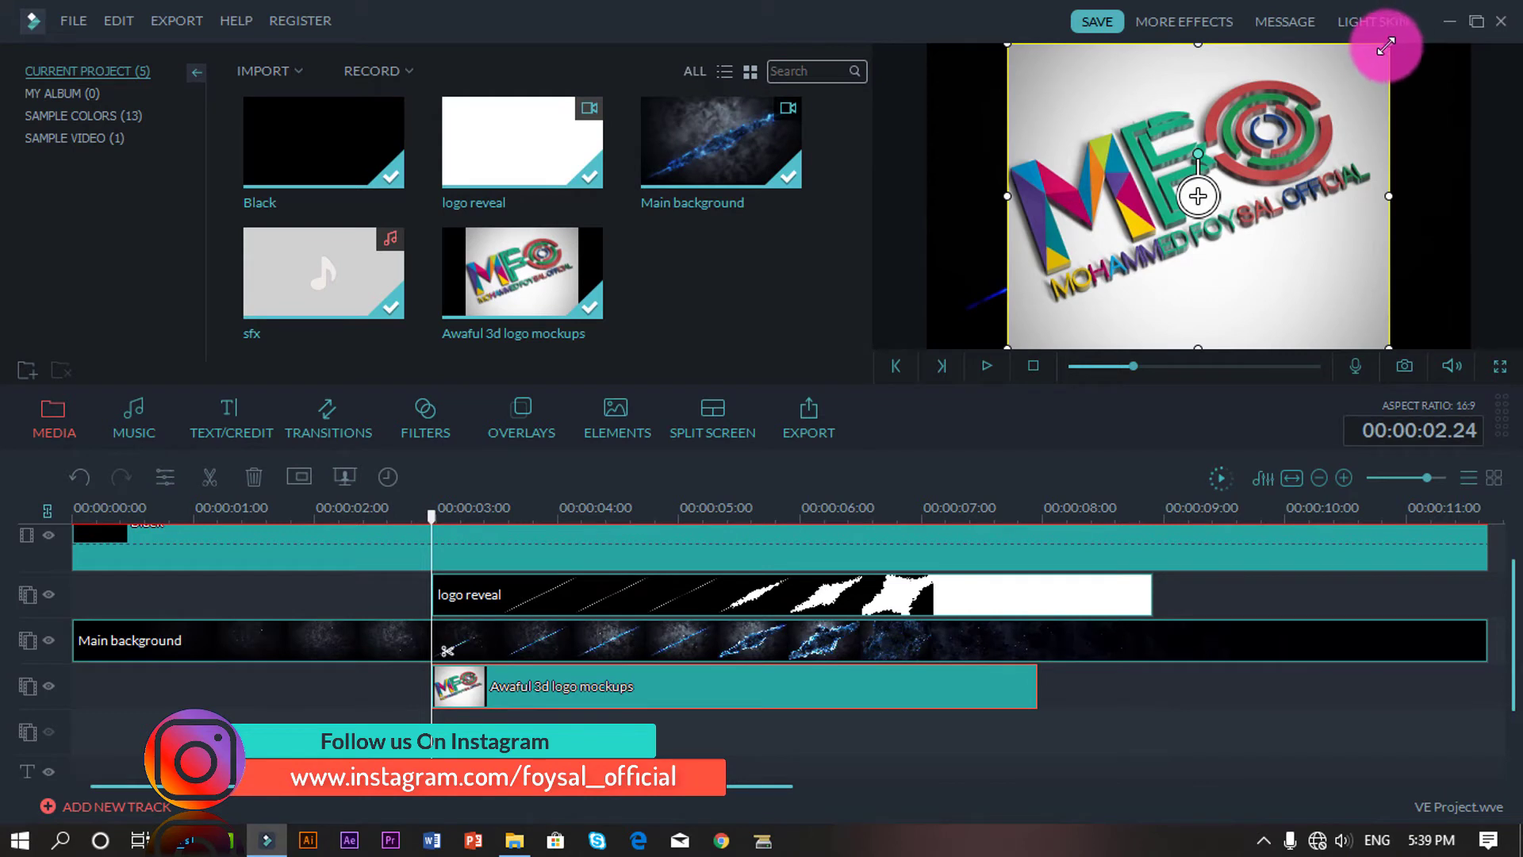
{"action": "left_click_drag", "start_coordinate": [1386, 47], "coordinate": [1363, 68]}
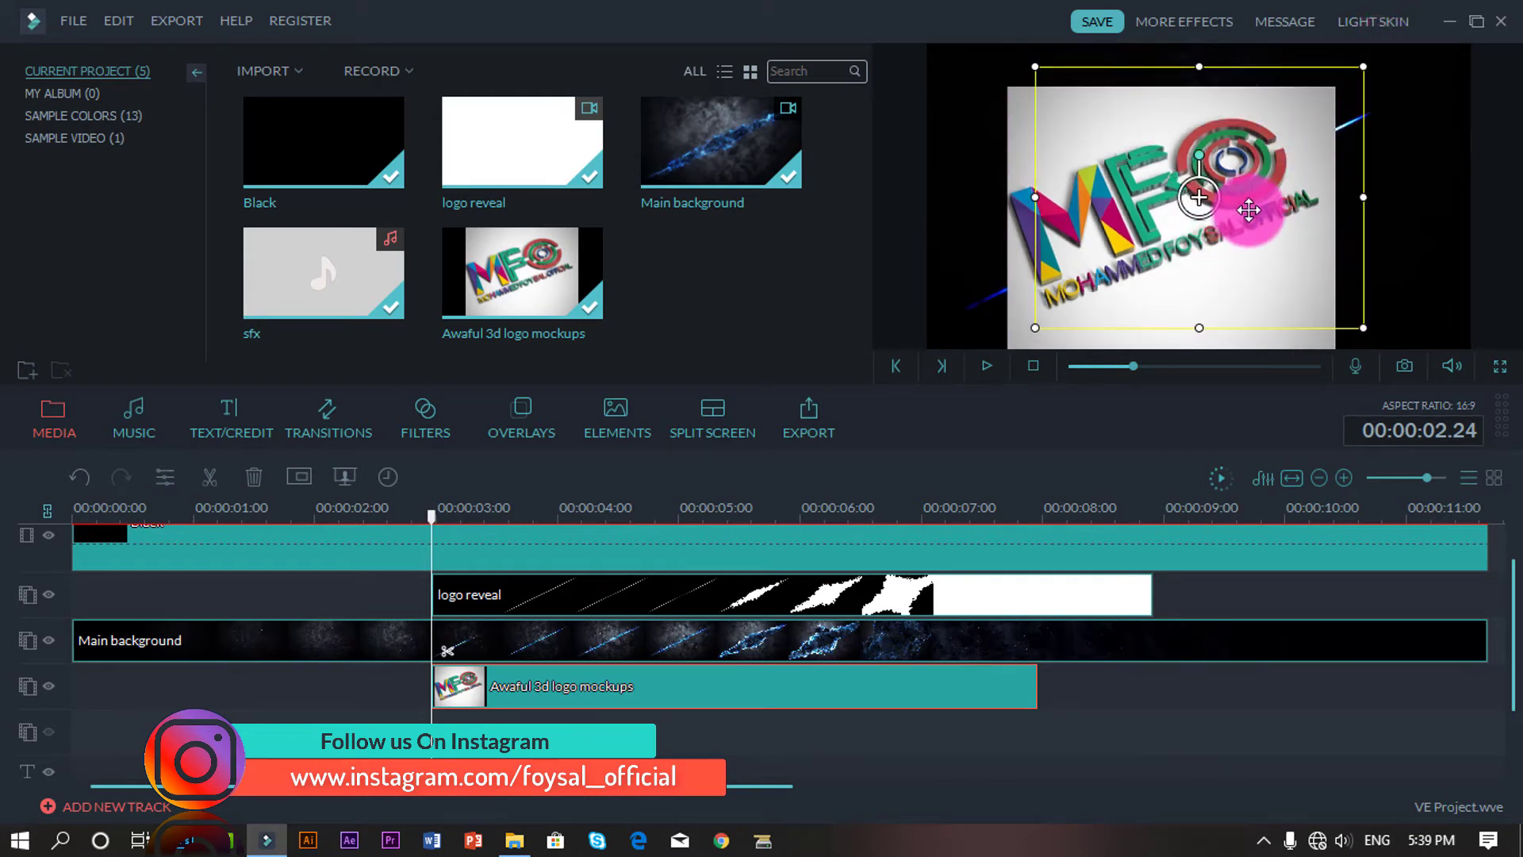
{"action": "left_click", "coordinate": [1098, 680]}
{"action": "left_click", "coordinate": [917, 679]}
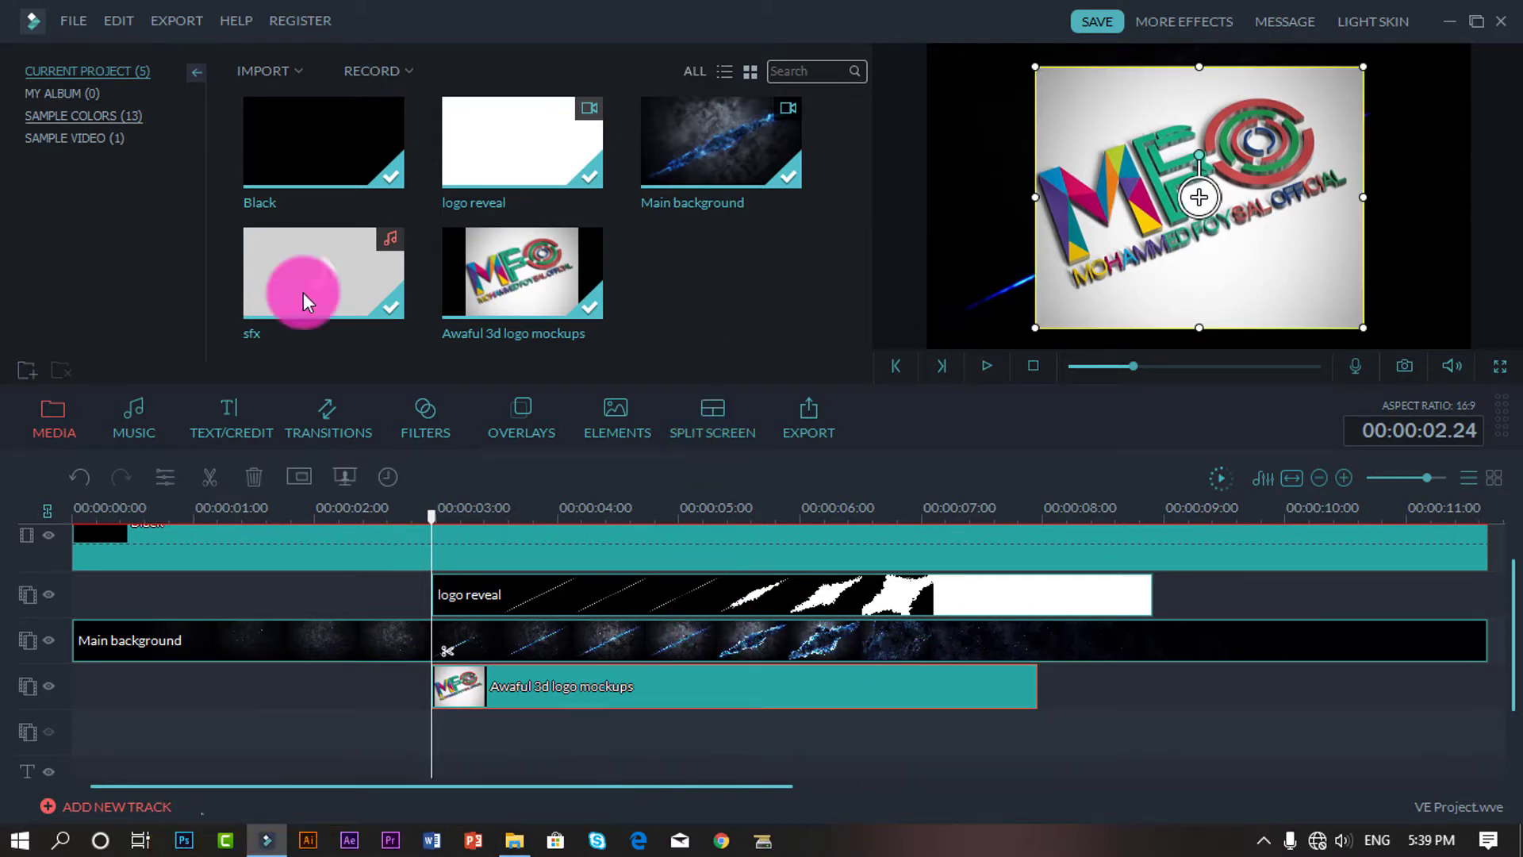
Reorder the overlay tracks so logo reveal sits below the Awaful 3d logo mockups clip and Main background sits below both.
{"action": "left_click", "coordinate": [754, 599]}
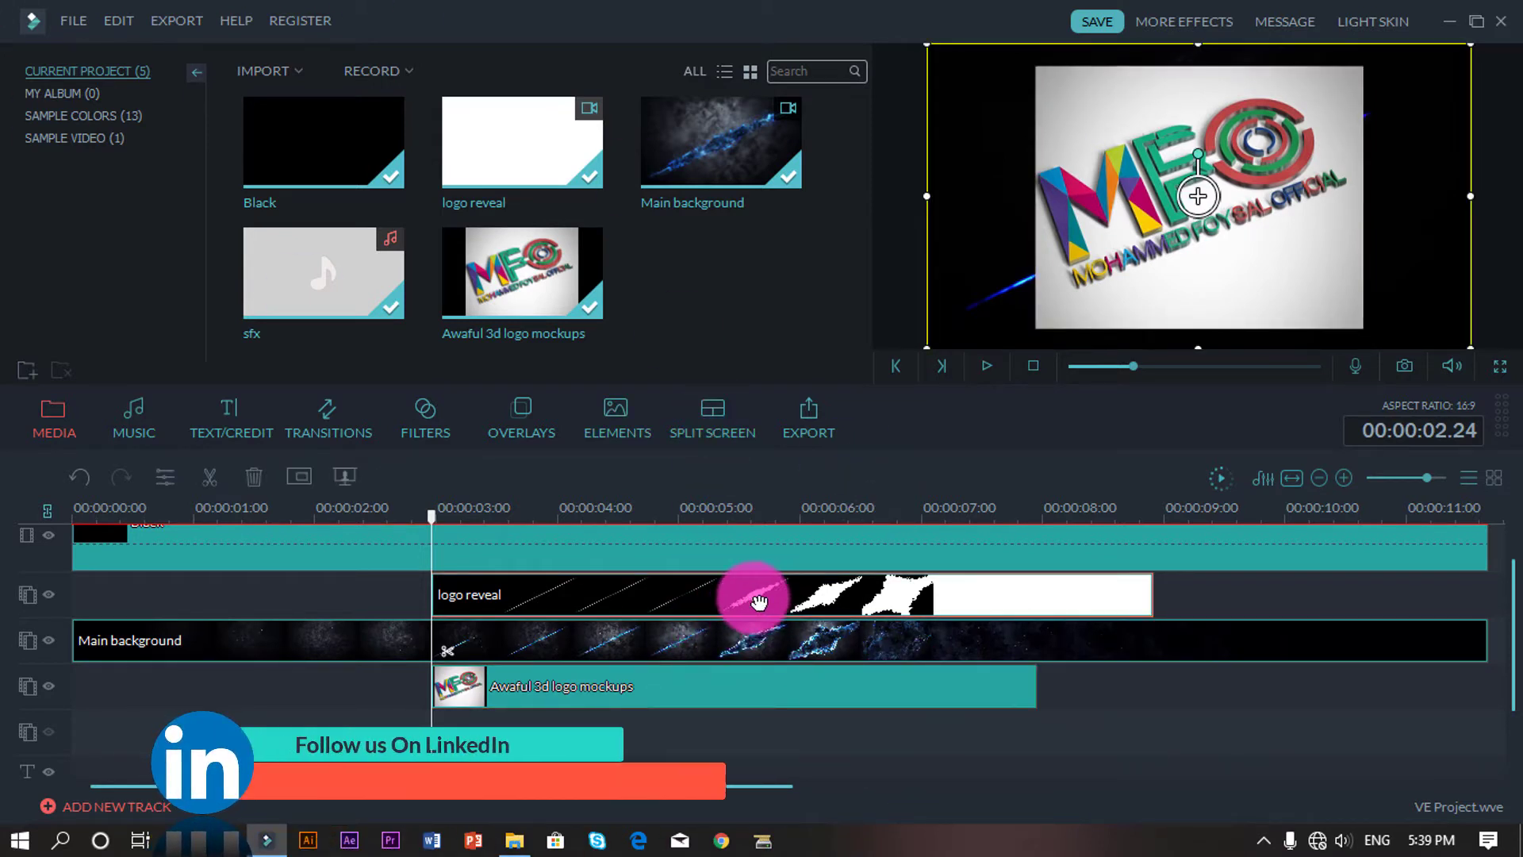
{"action": "left_click_drag", "start_coordinate": [758, 603], "coordinate": [724, 674]}
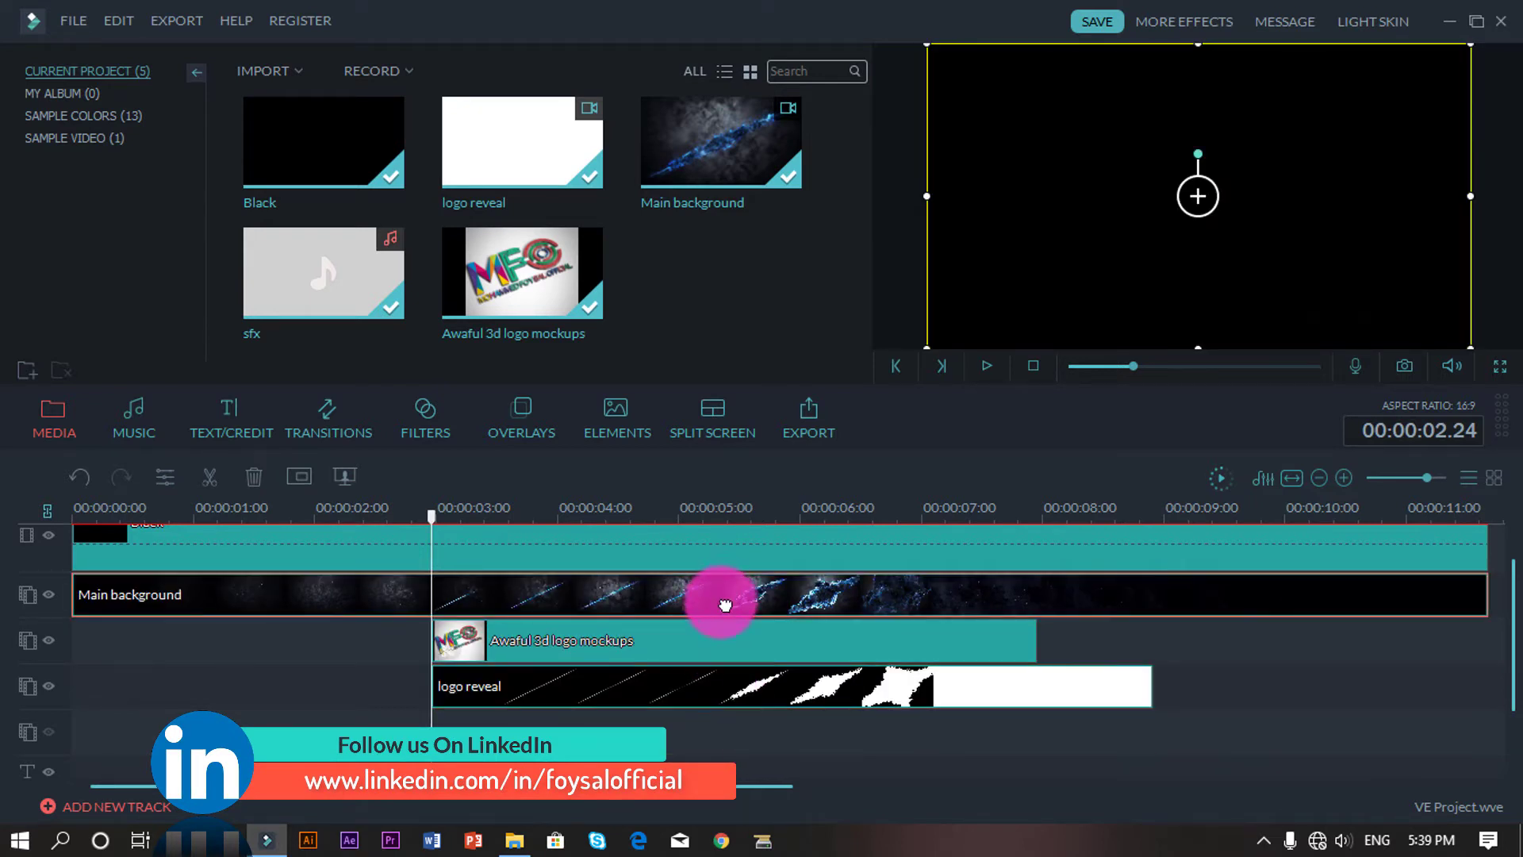
{"action": "left_click_drag", "start_coordinate": [724, 597], "coordinate": [701, 704]}
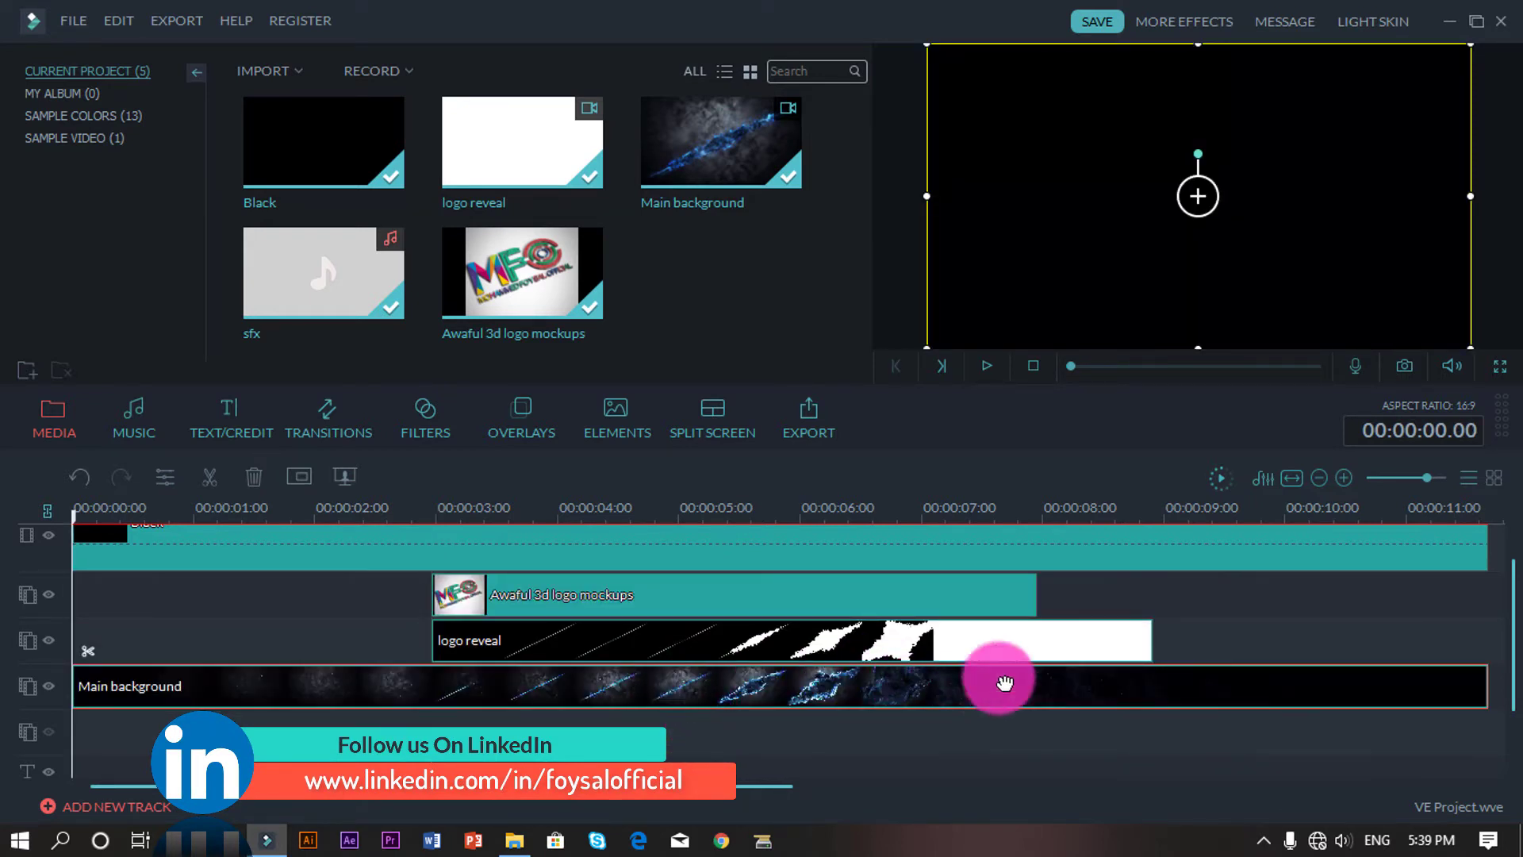
{"action": "mouse_move", "coordinate": [70, 526]}
{"action": "left_mouse_down"}
{"action": "mouse_move", "coordinate": [414, 588]}
{"action": "mouse_move", "coordinate": [874, 590]}
{"action": "mouse_move", "coordinate": [534, 621]}
{"action": "mouse_move", "coordinate": [442, 612]}
{"action": "mouse_move", "coordinate": [413, 627]}
{"action": "left_mouse_up"}
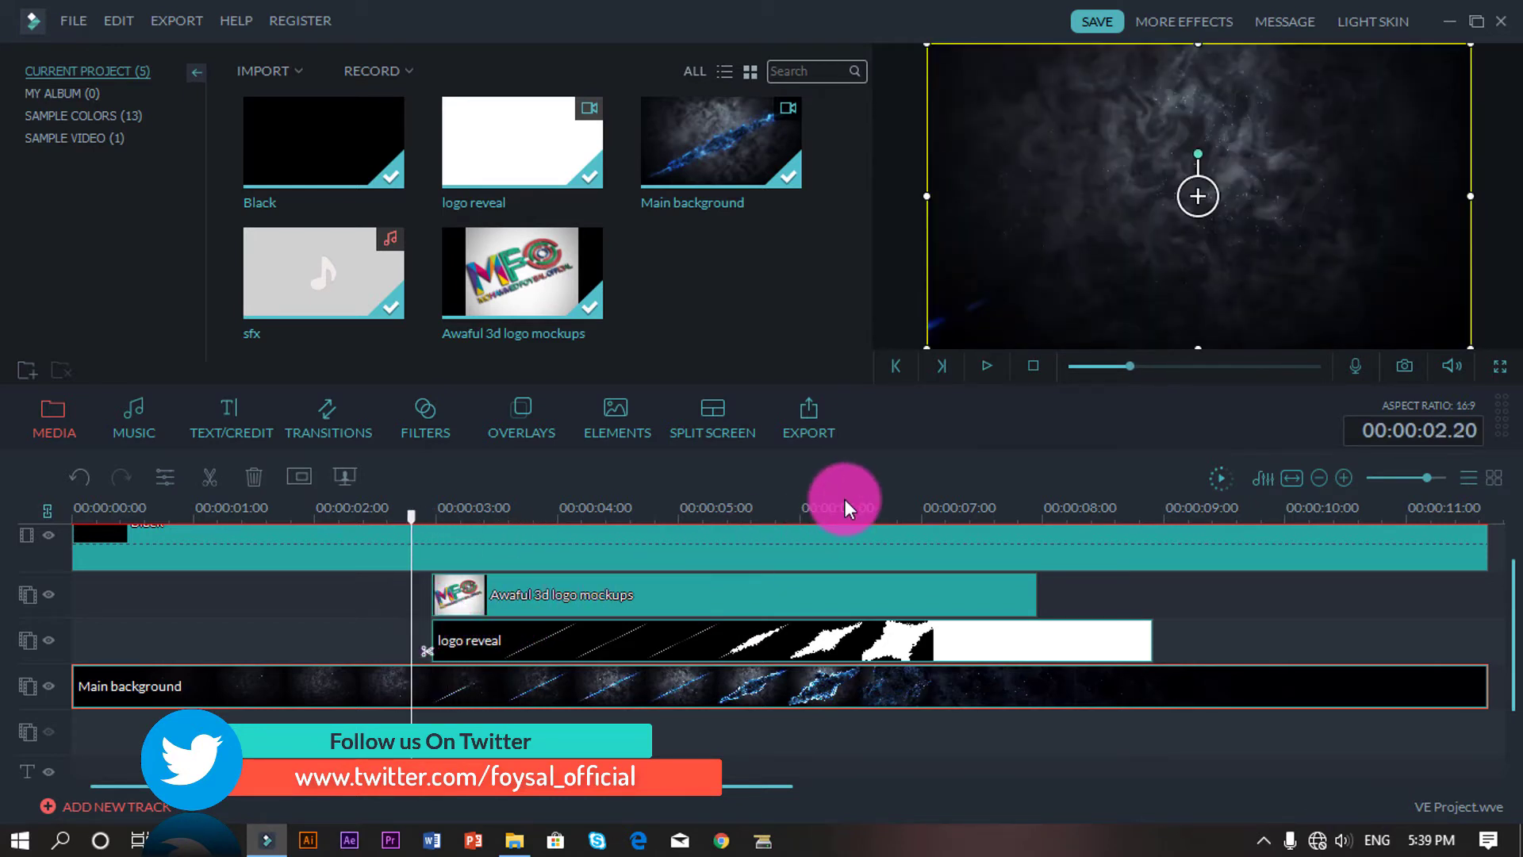
Enlarge the Awaful 3d logo mockups image in the preview so it fills most of the frame.
{"action": "left_click", "coordinate": [621, 598]}
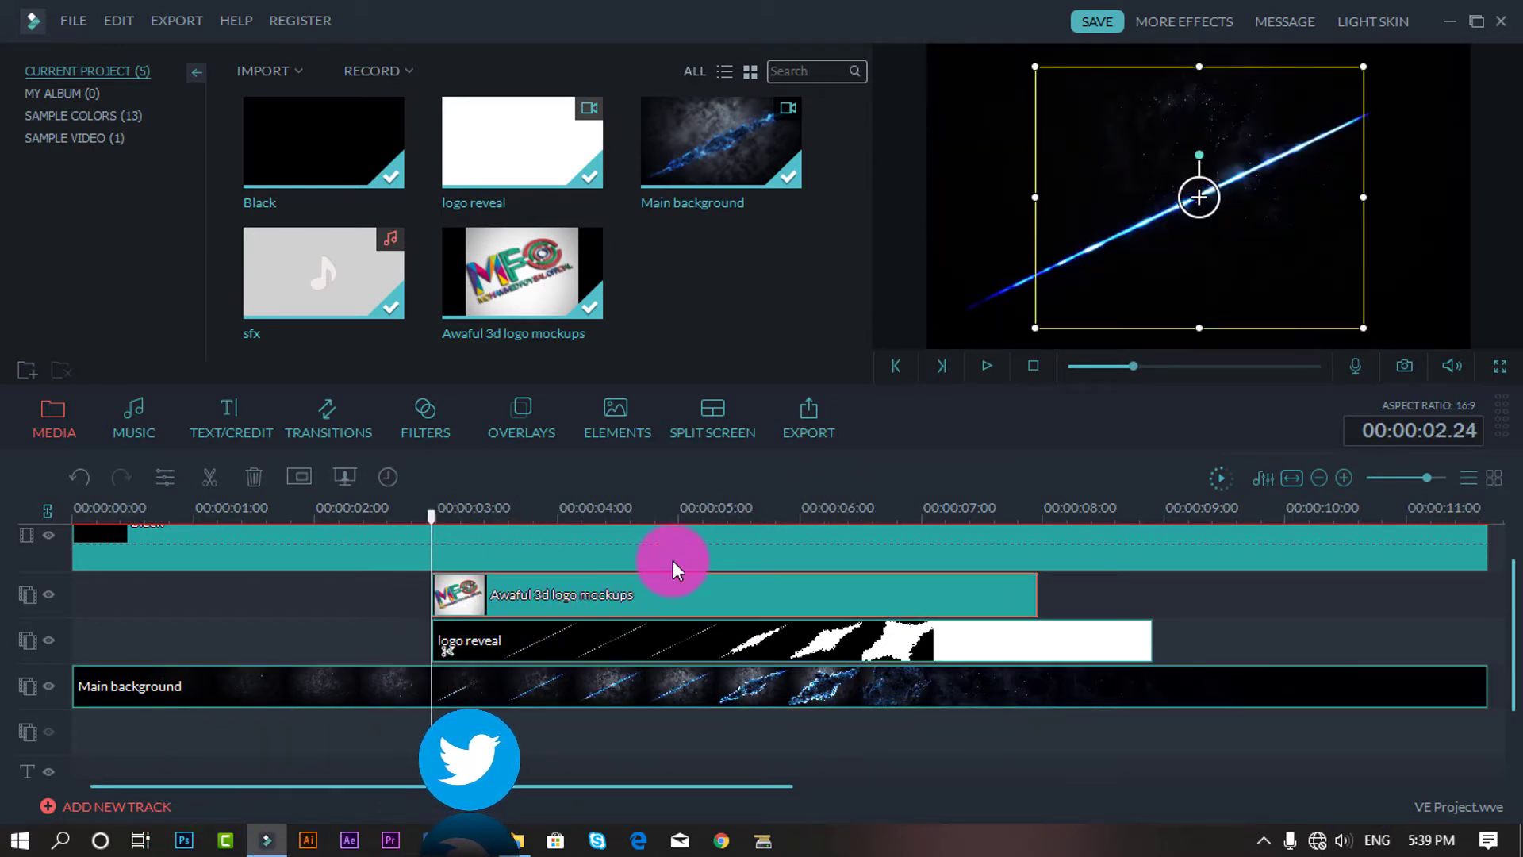
{"action": "left_click_drag", "start_coordinate": [1037, 325], "coordinate": [956, 374]}
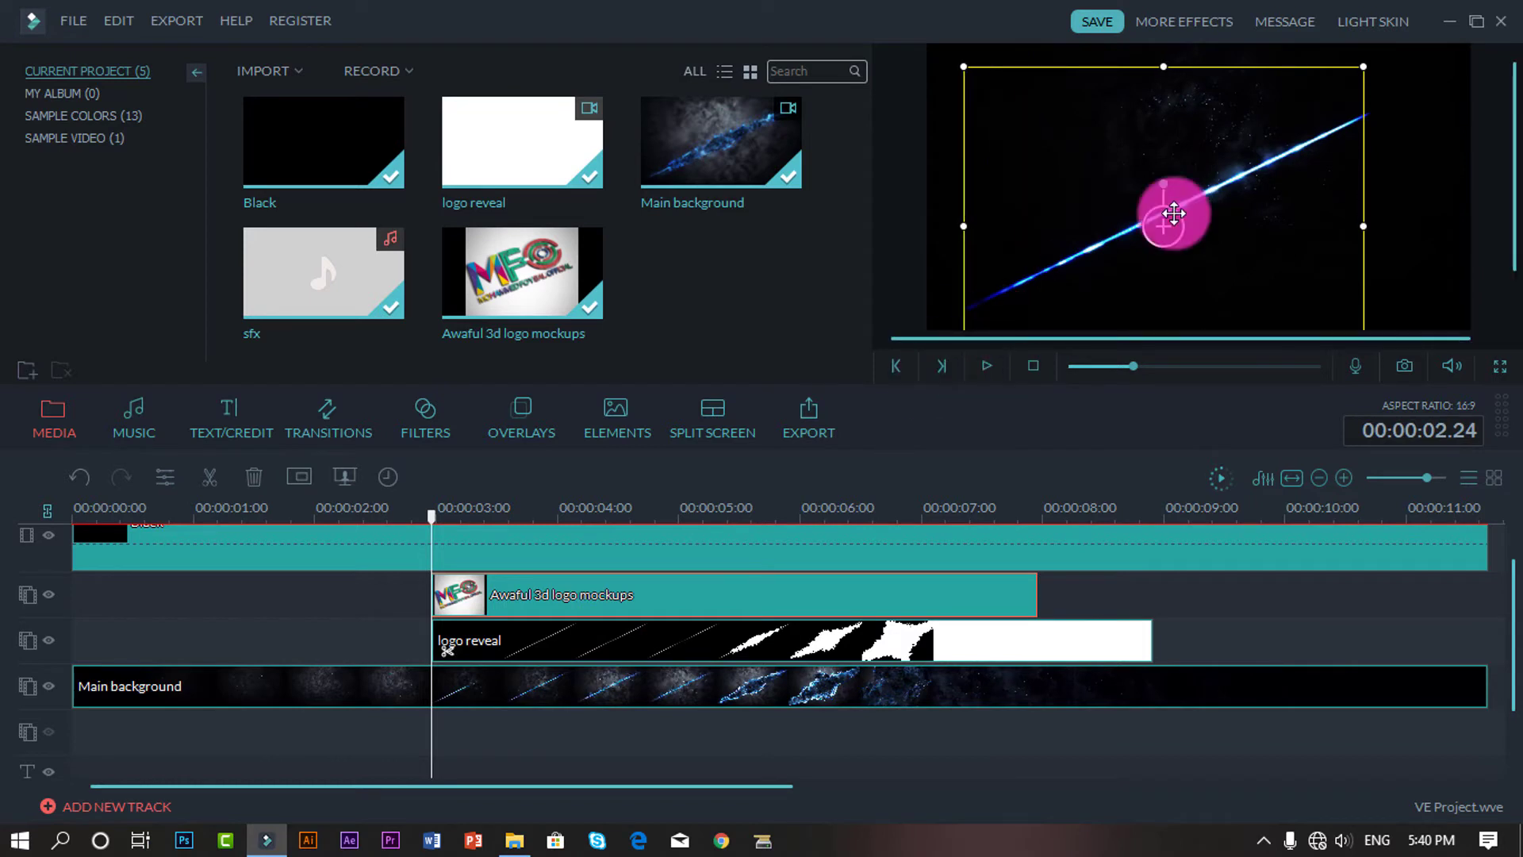
{"action": "left_click_drag", "start_coordinate": [1364, 67], "coordinate": [1461, 16]}
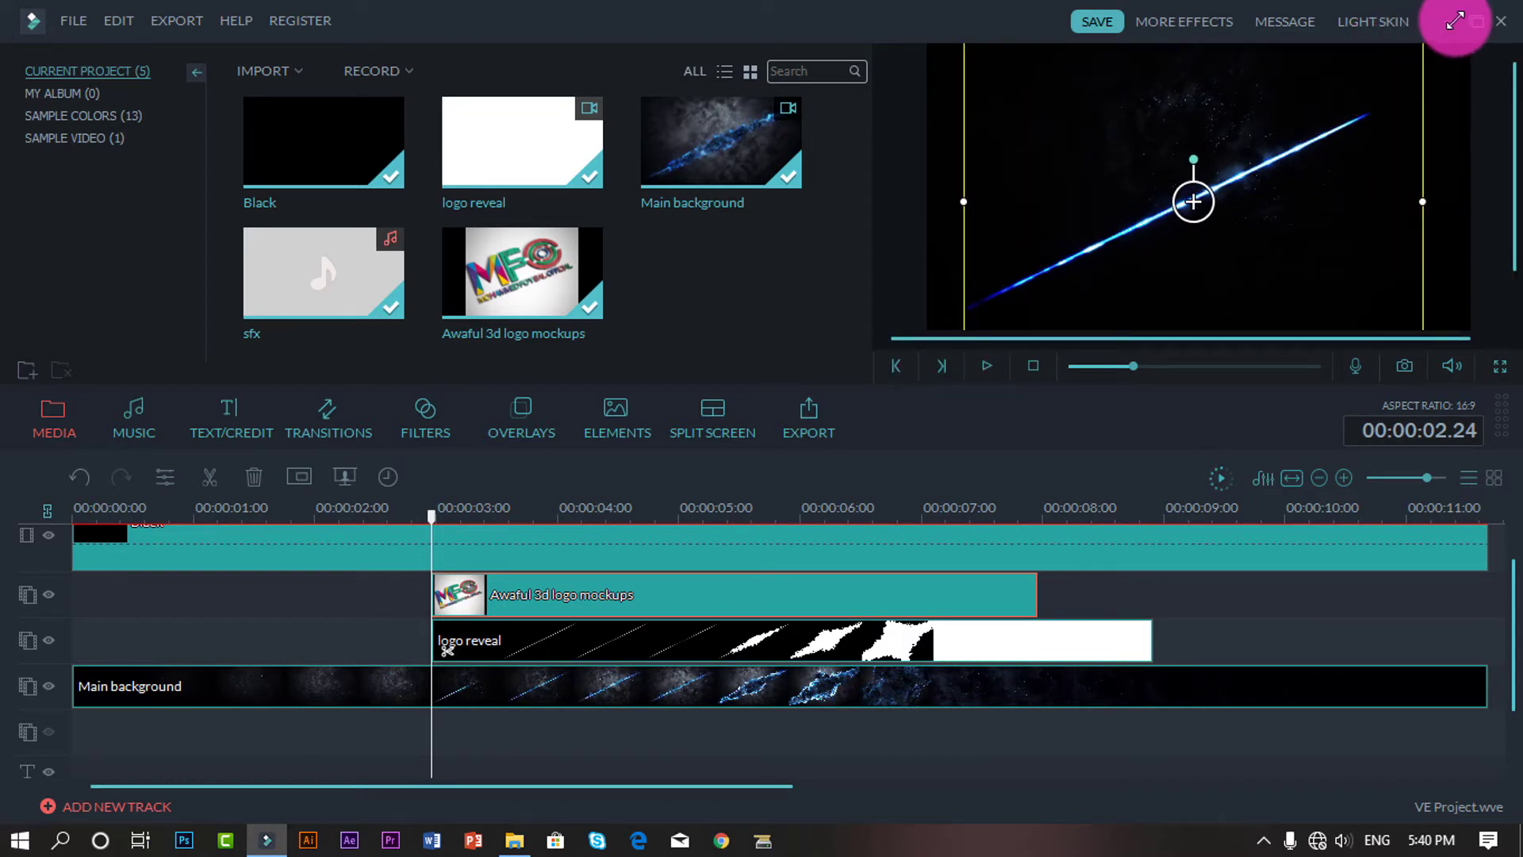
{"action": "left_click", "coordinate": [1134, 617]}
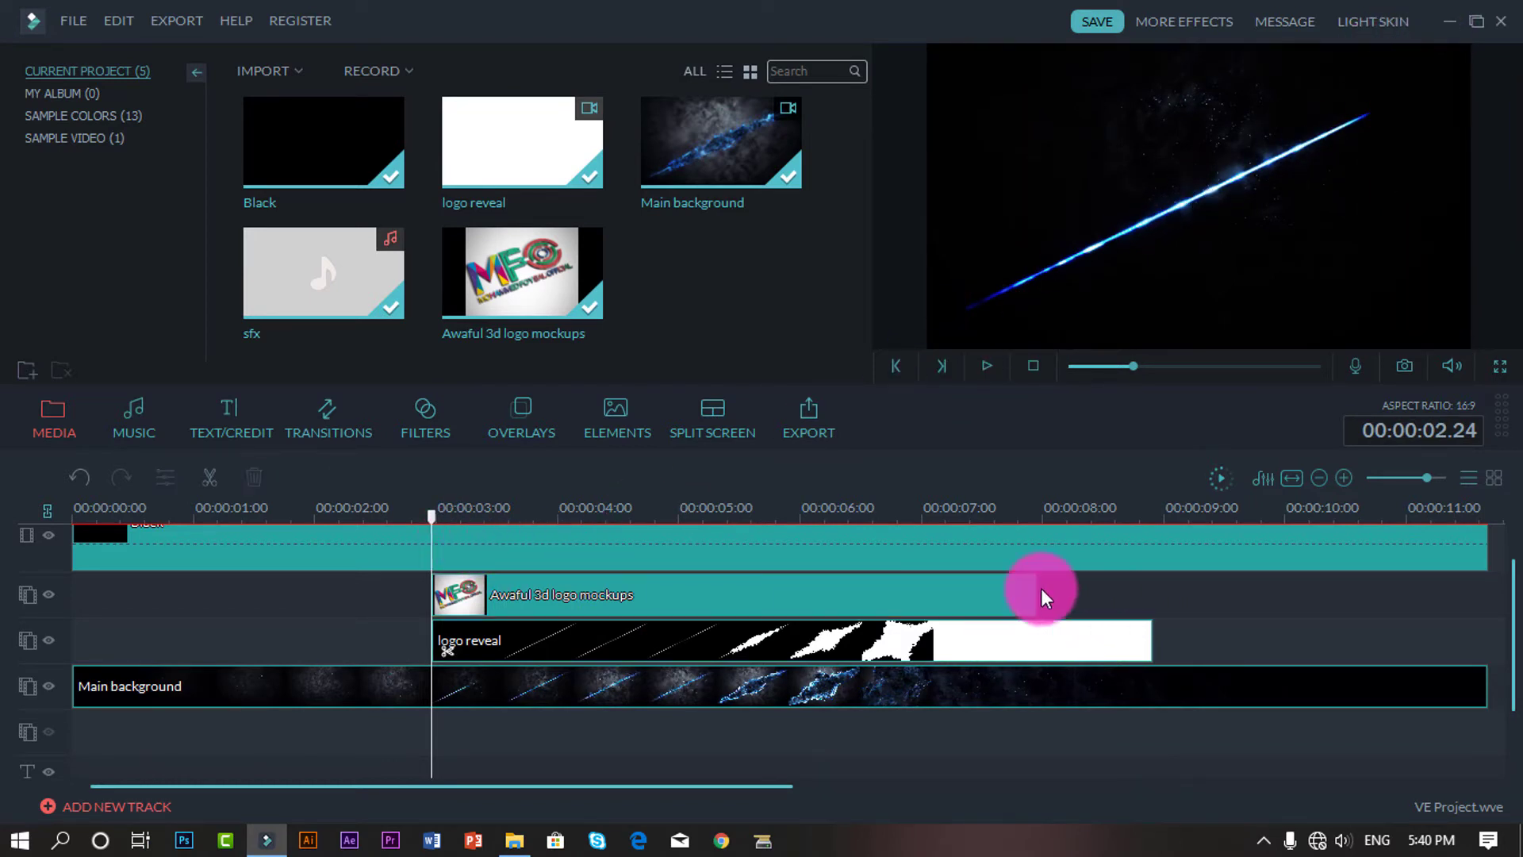
Play back the intro from near the start of the timeline to check the logo reveal.
{"action": "left_click_drag", "start_coordinate": [431, 517], "coordinate": [331, 504]}
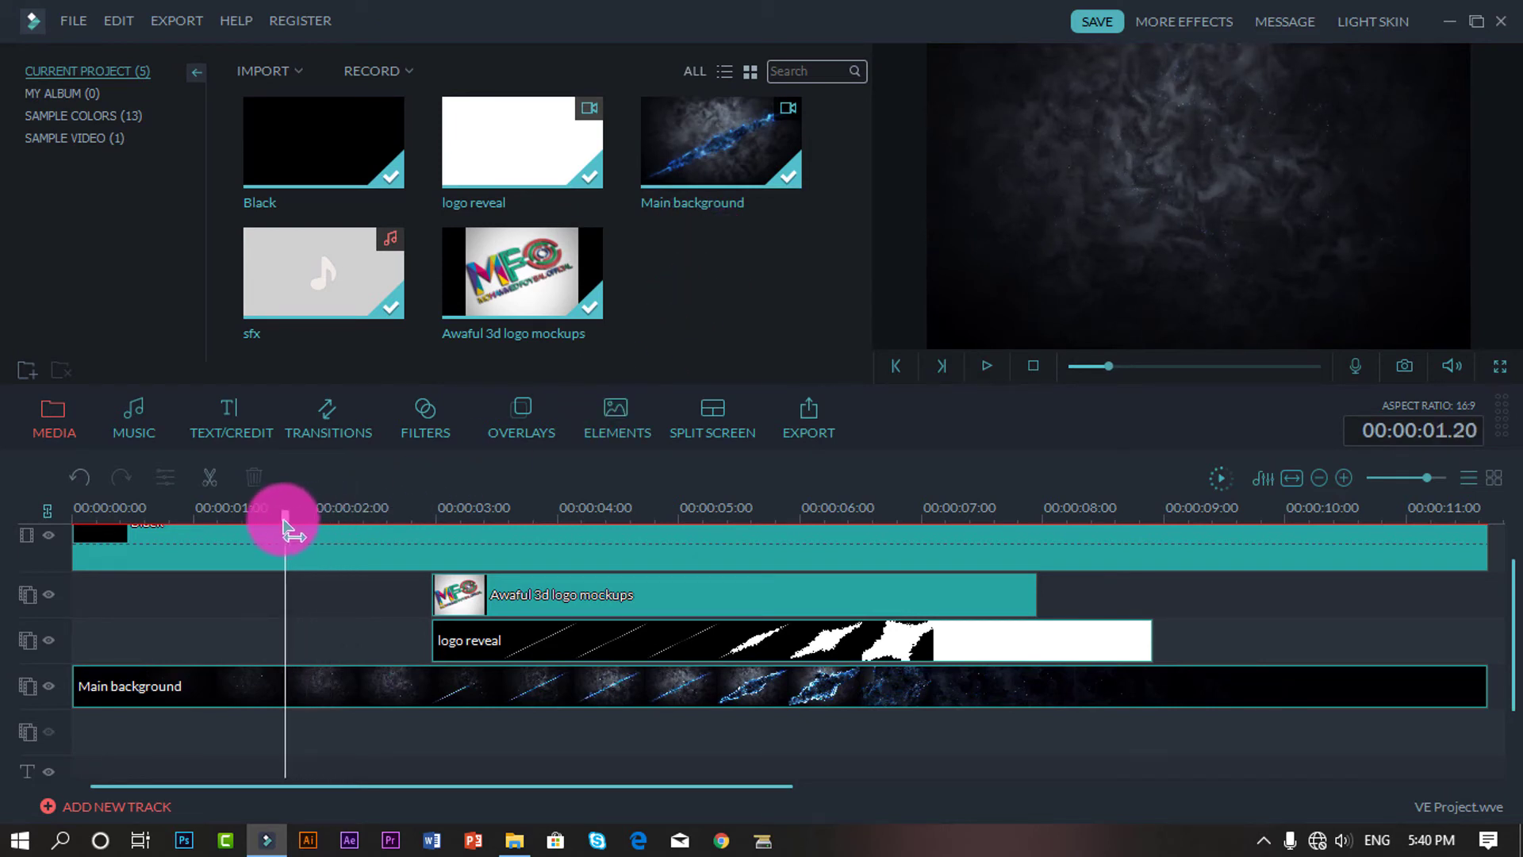
{"action": "left_click_drag", "start_coordinate": [286, 527], "coordinate": [169, 516]}
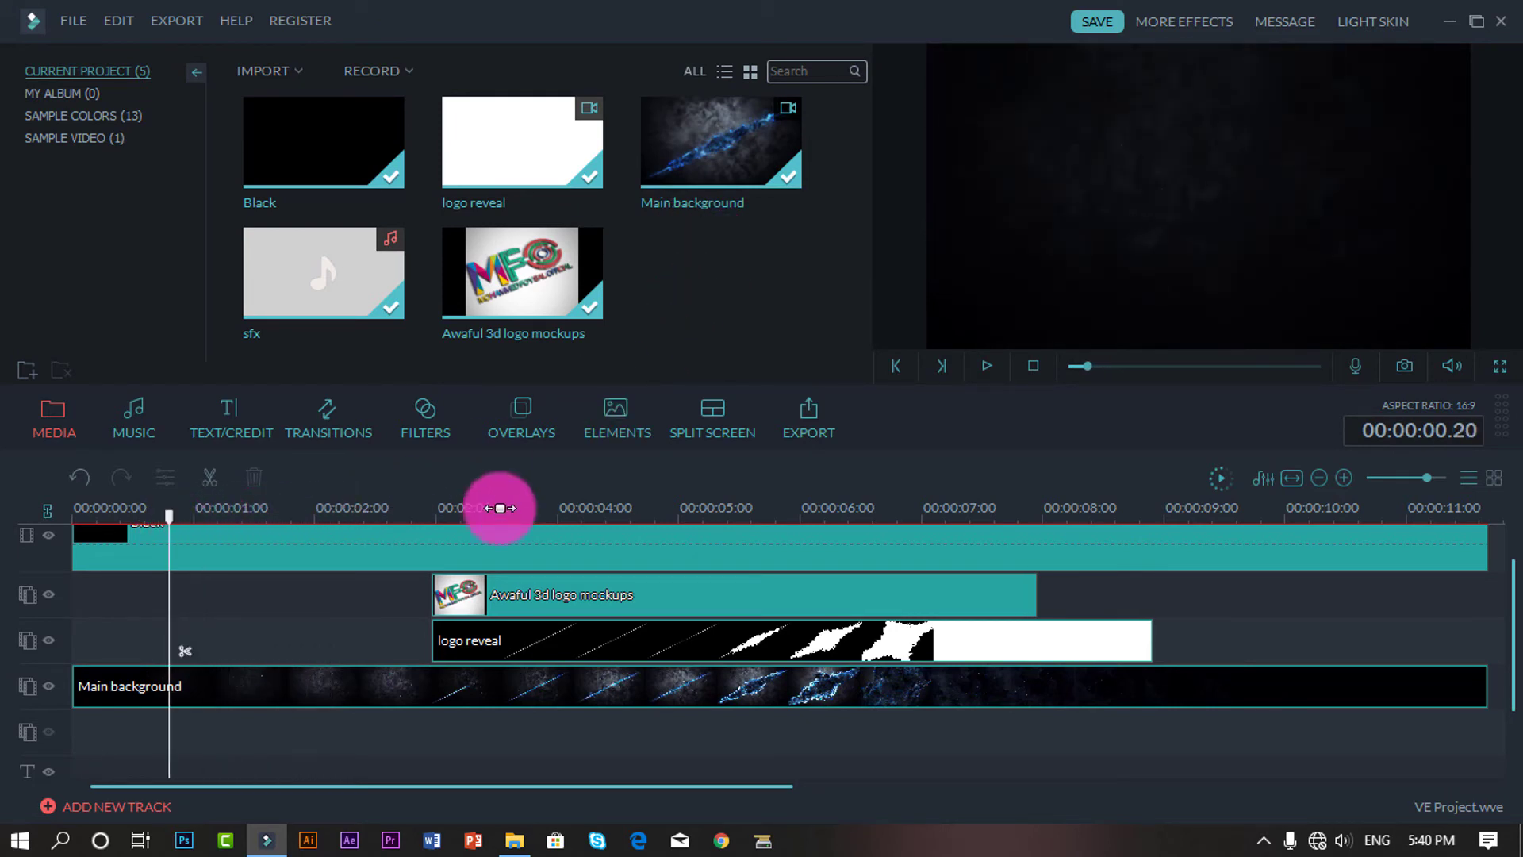
{"action": "left_click", "coordinate": [984, 363]}
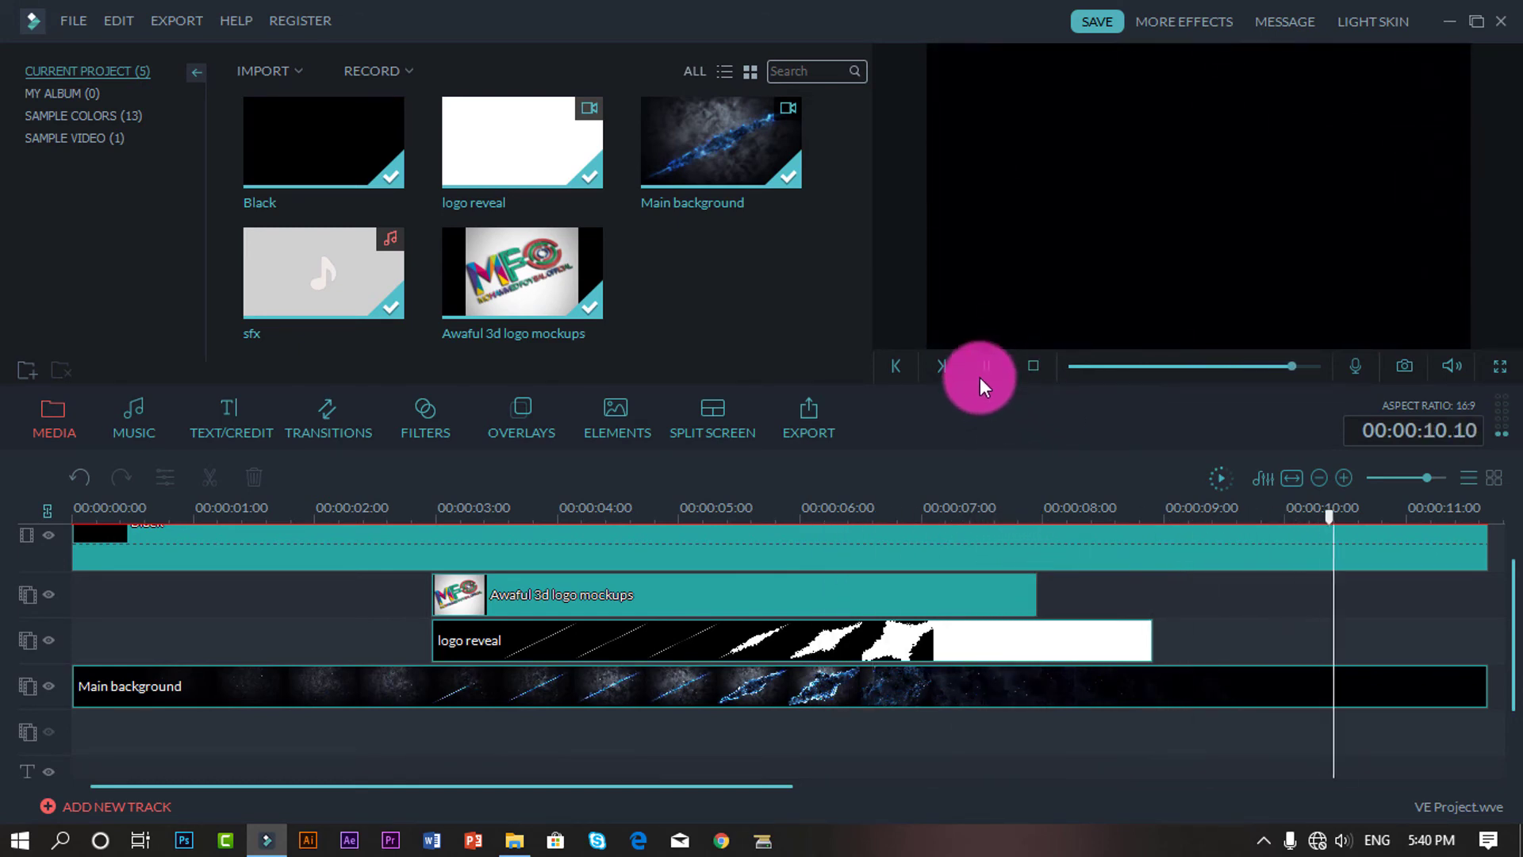
Extend the Awaful 3d logo mockups clip to the end of the Main background clip and play back the result.
{"action": "left_click", "coordinate": [1032, 603]}
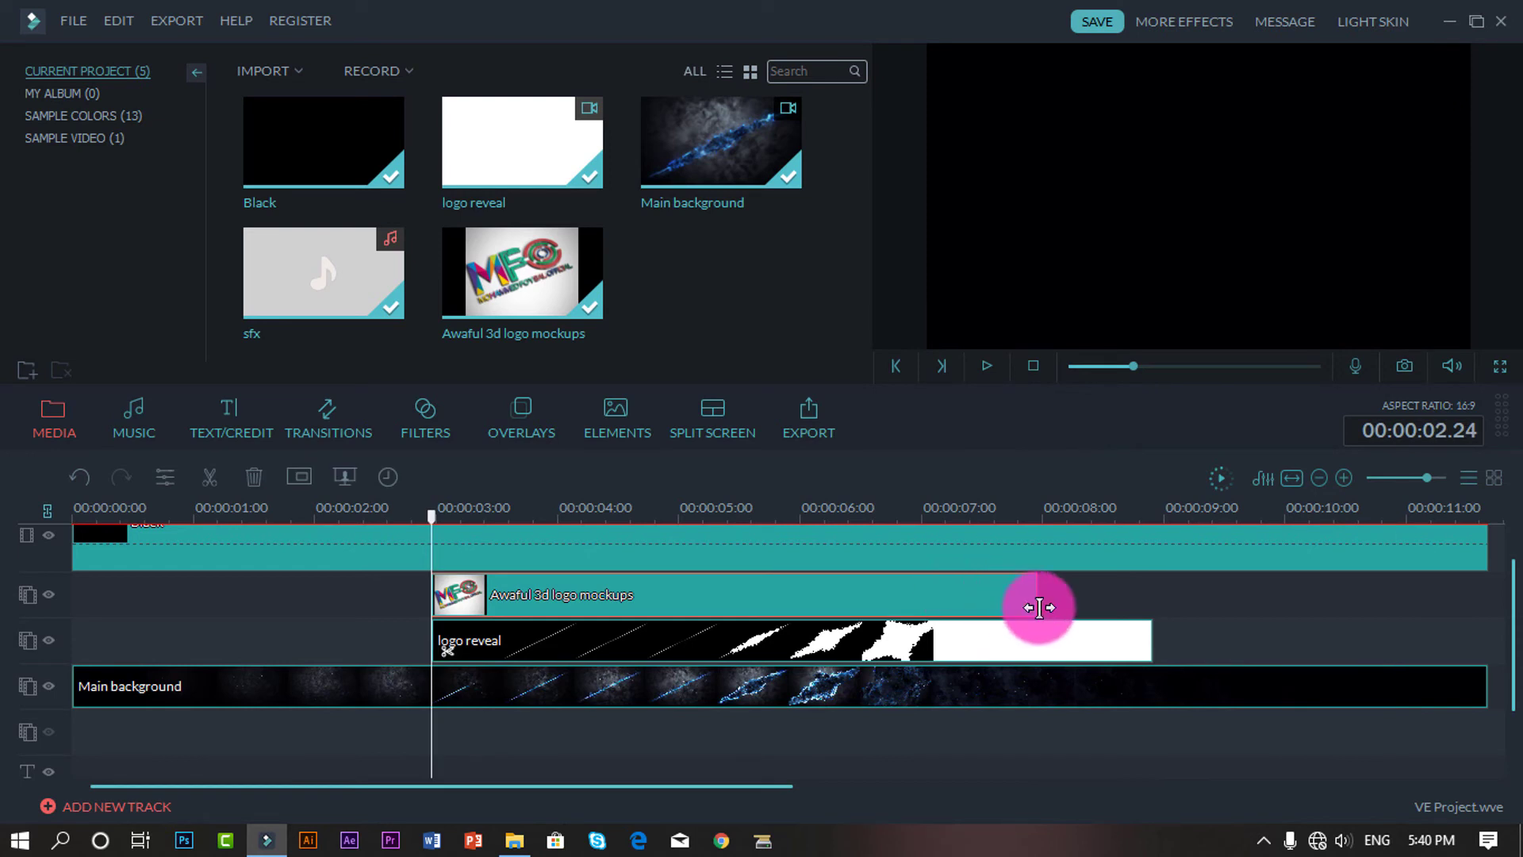
{"action": "left_click_drag", "start_coordinate": [1036, 597], "coordinate": [1481, 603]}
{"action": "left_click_drag", "start_coordinate": [1483, 524], "coordinate": [833, 605]}
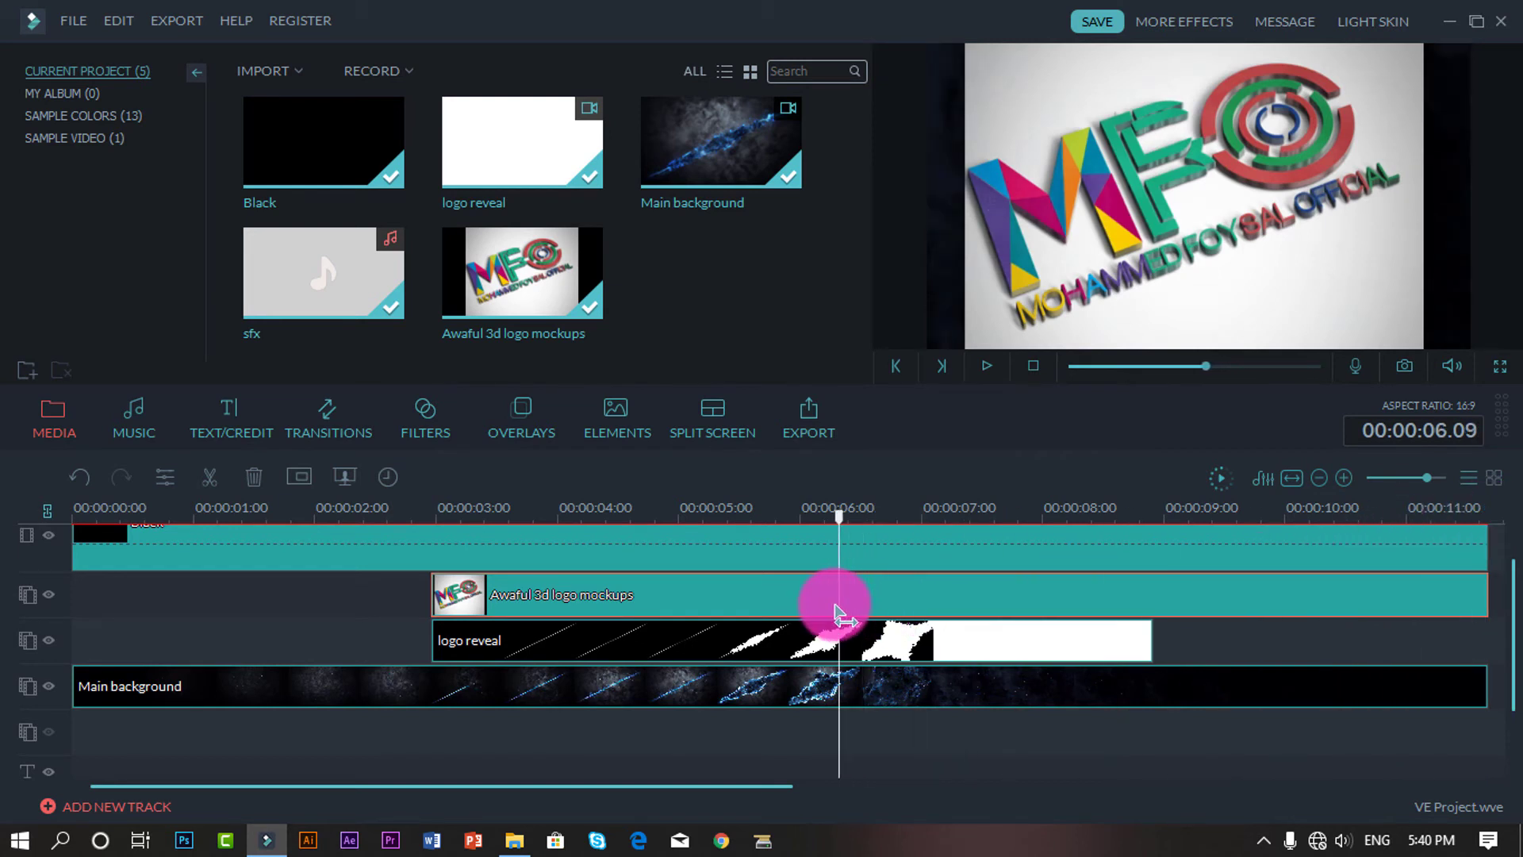
{"action": "left_click", "coordinate": [987, 364]}
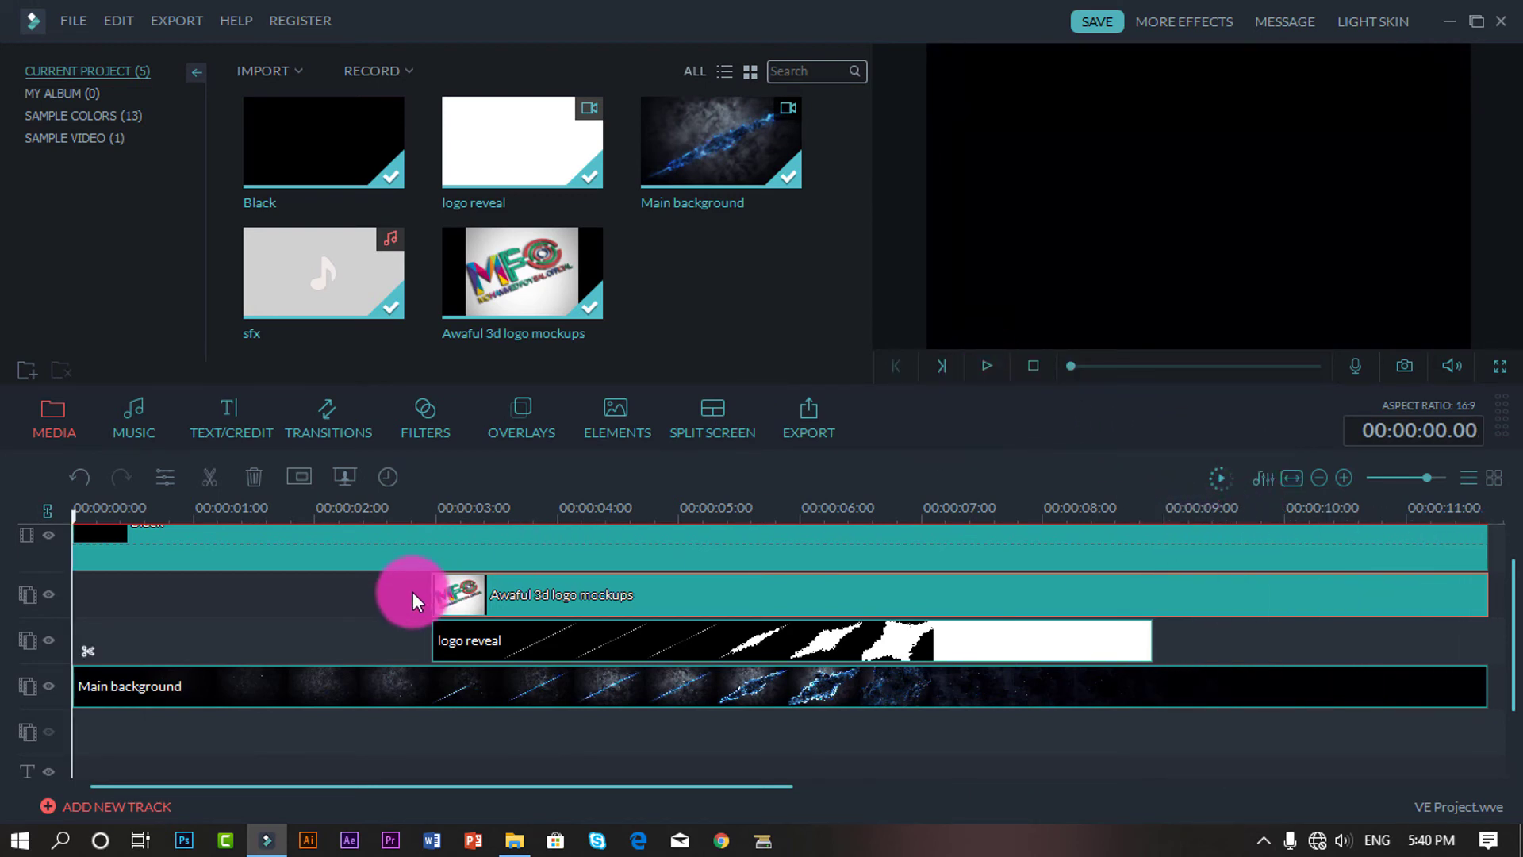
{"action": "left_click", "coordinate": [412, 592]}
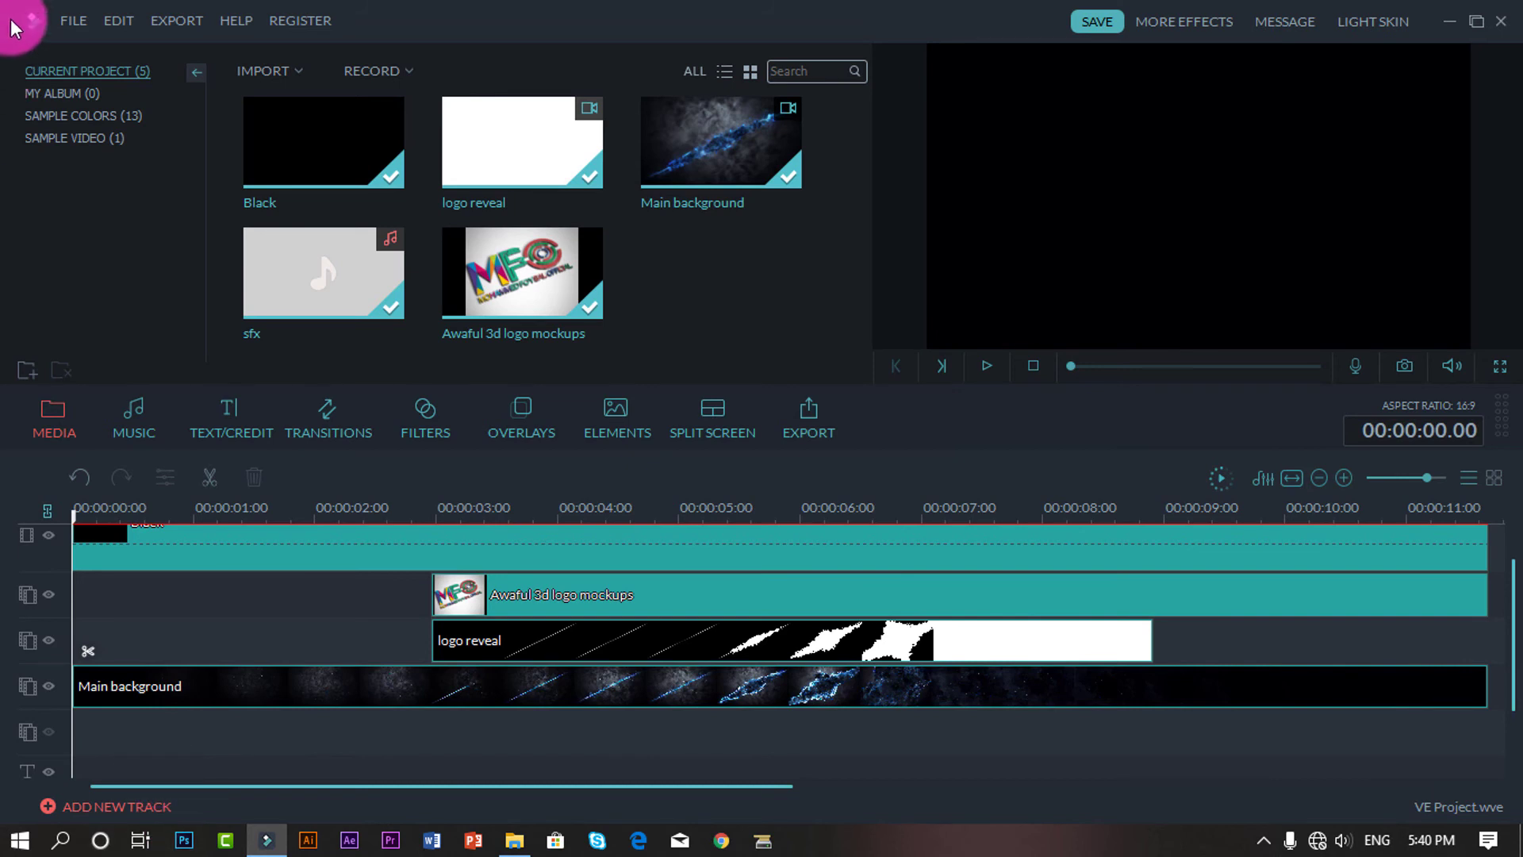
{"action": "left_click", "coordinate": [57, 17]}
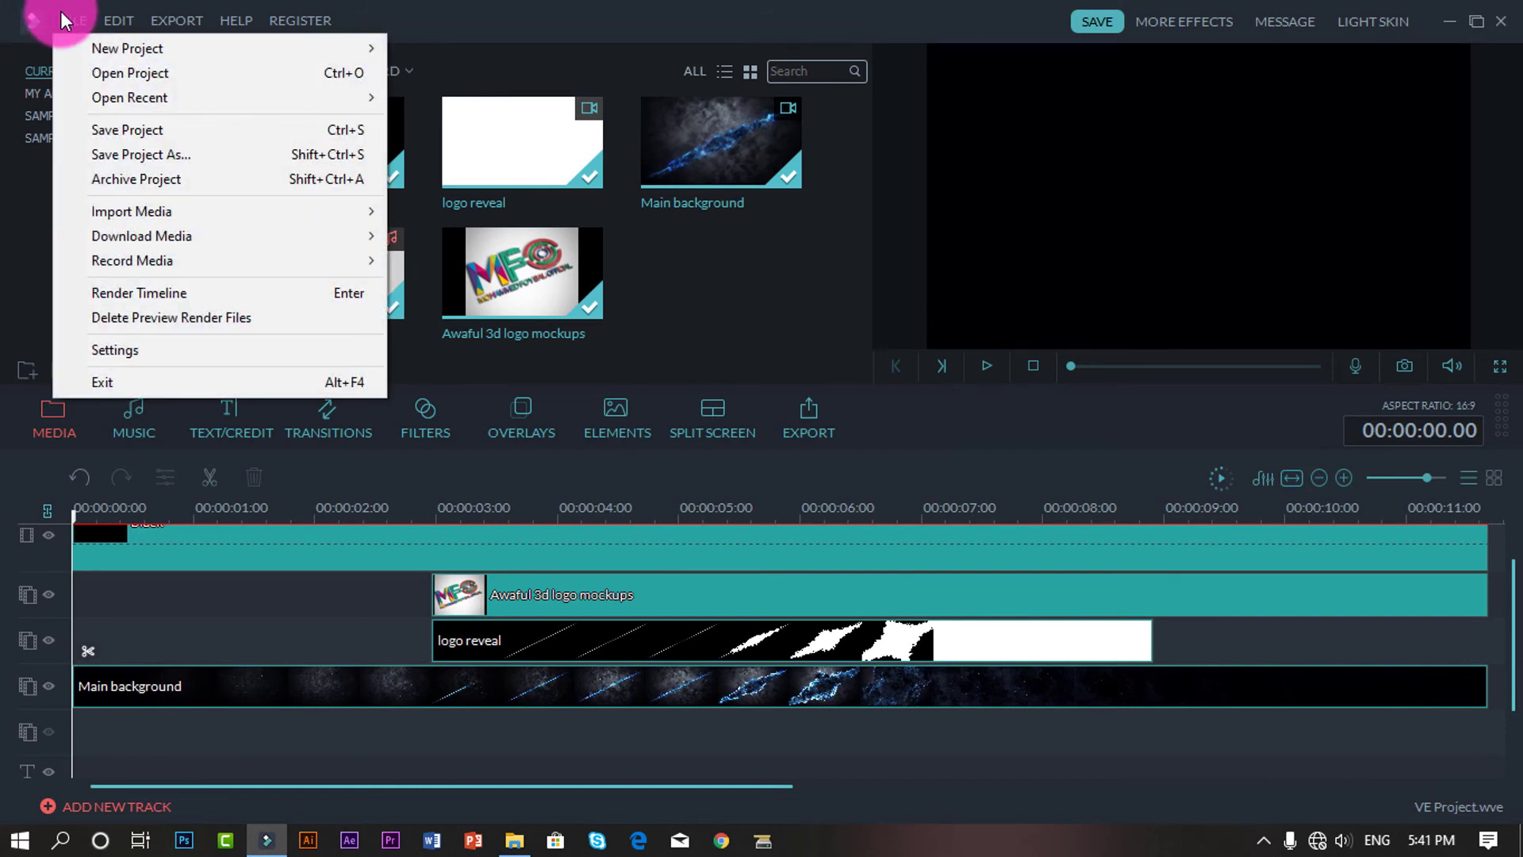
{"action": "left_click", "coordinate": [84, 382]}
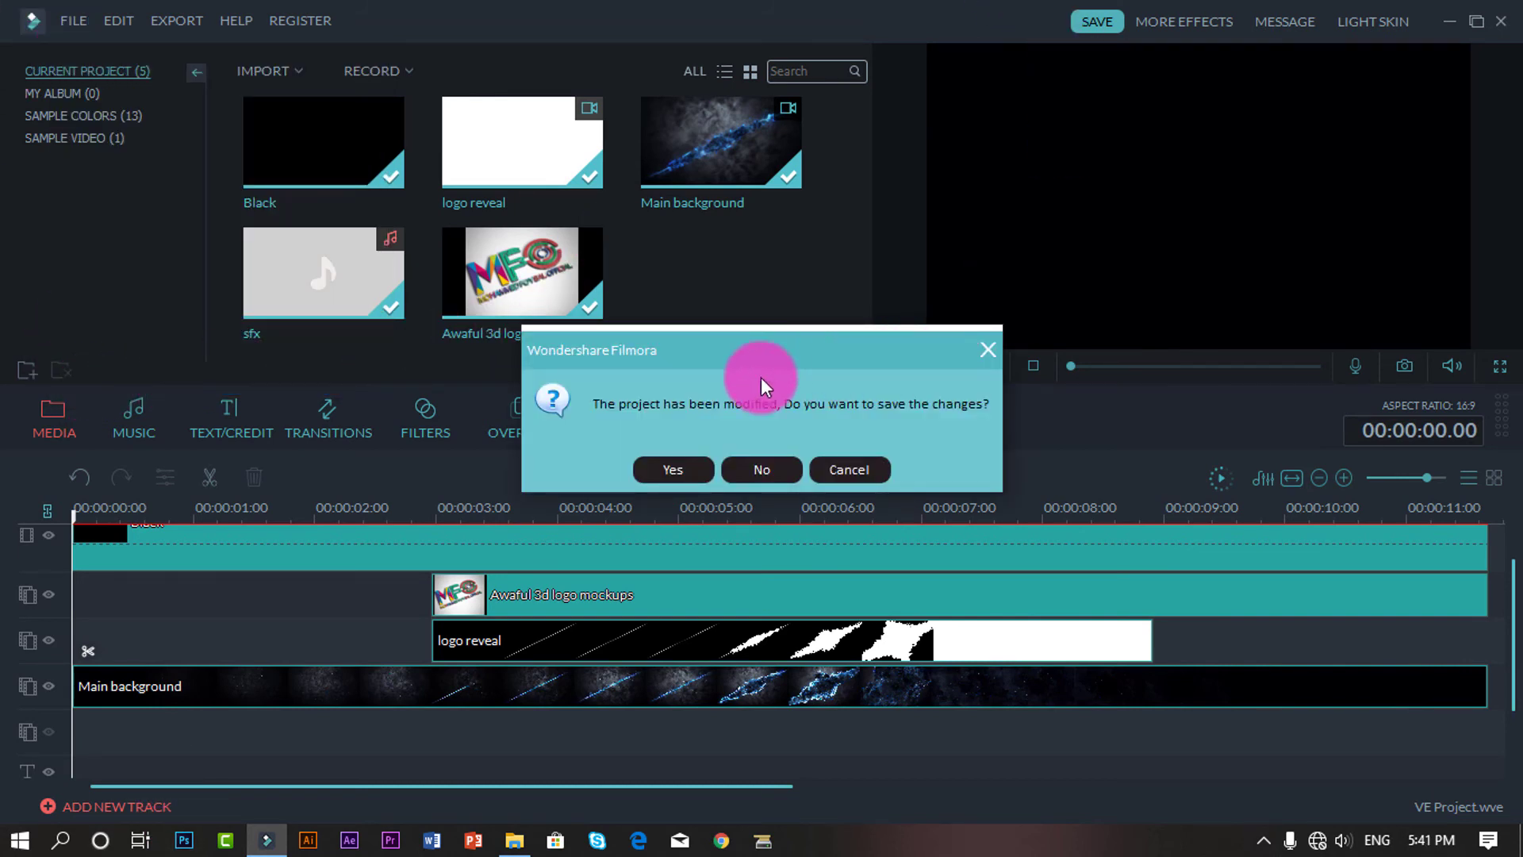
{"action": "left_click", "coordinate": [869, 461]}
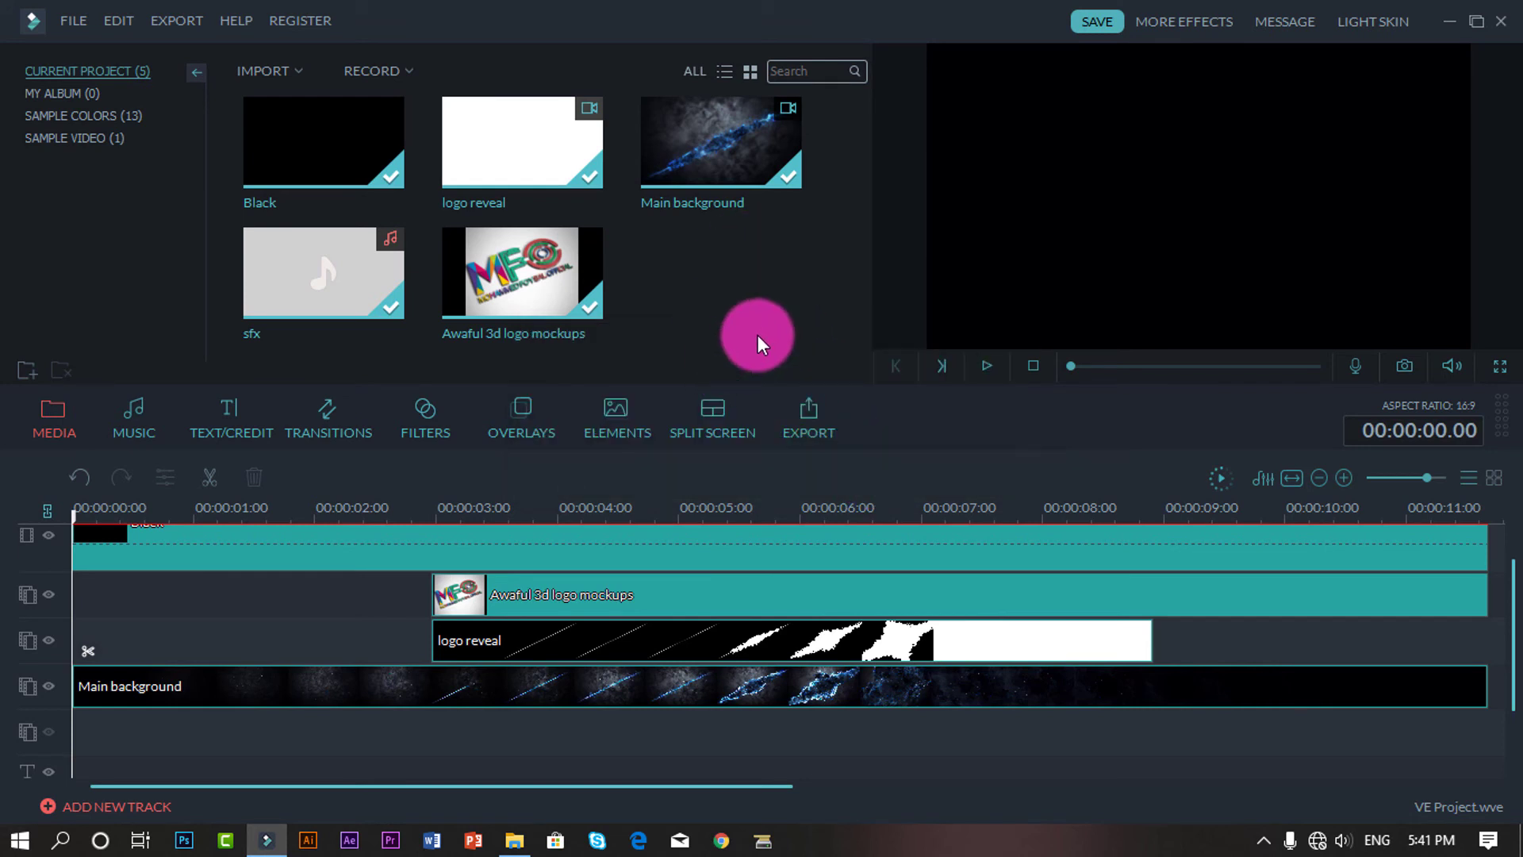
Open the video export options for MP4 and apply the output settings with a frame rate of 30 fps.
{"action": "left_click", "coordinate": [808, 425]}
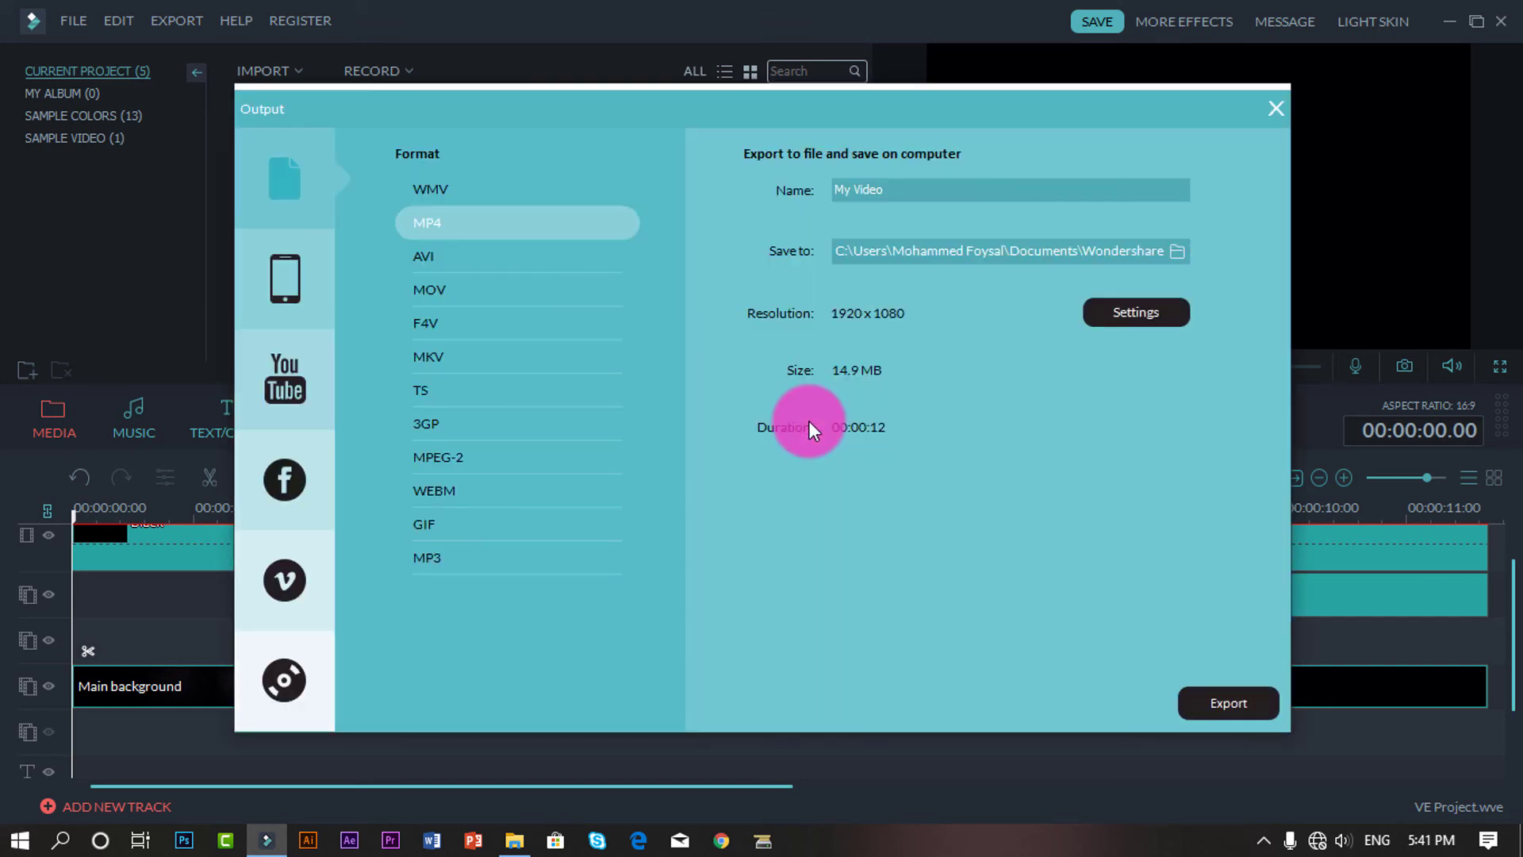
{"action": "left_click", "coordinate": [1142, 312]}
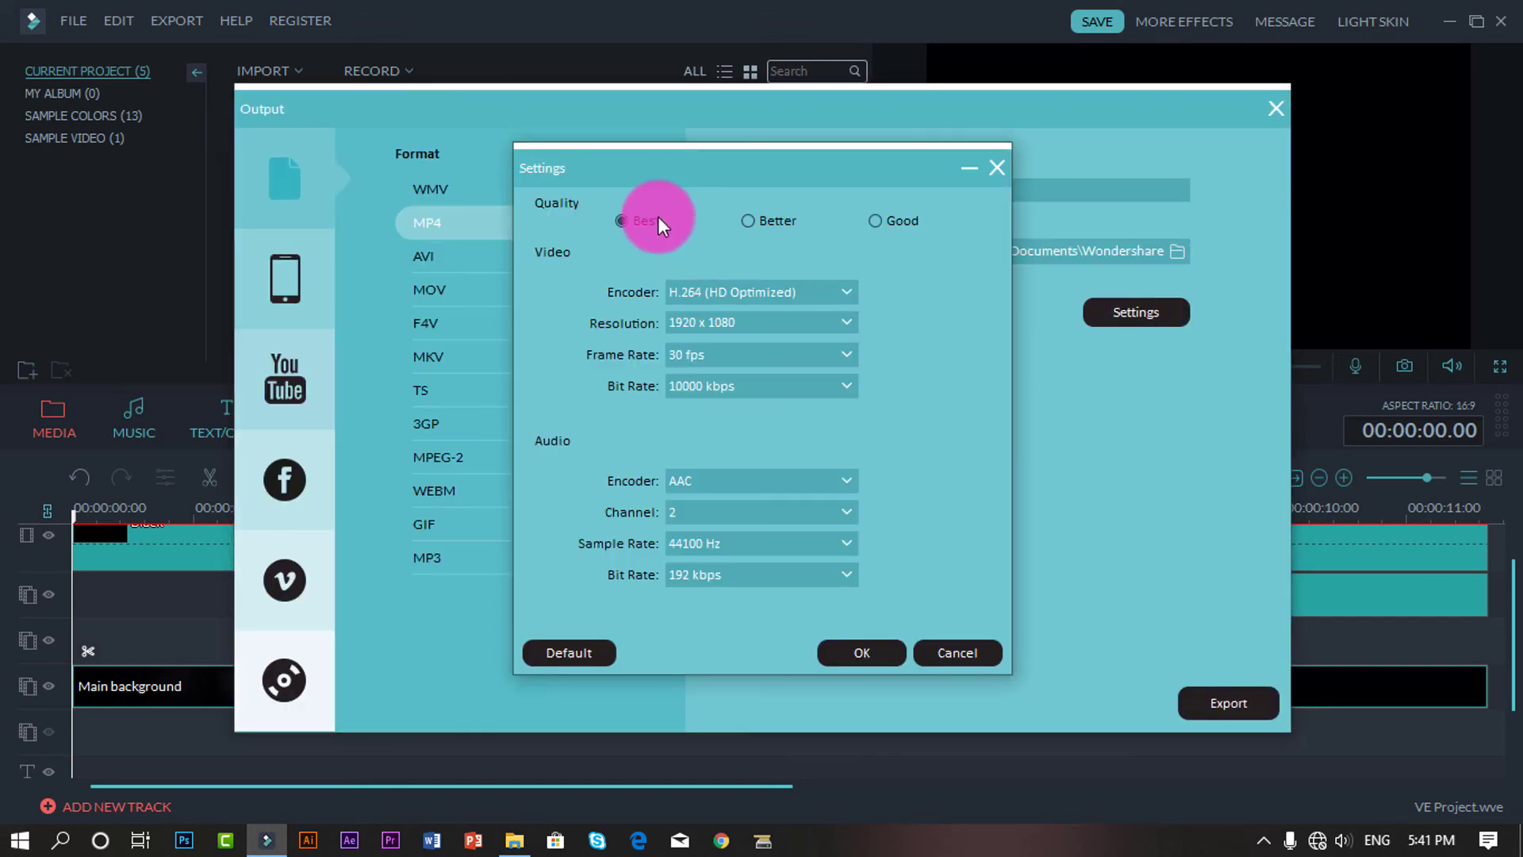
{"action": "left_click", "coordinate": [737, 365]}
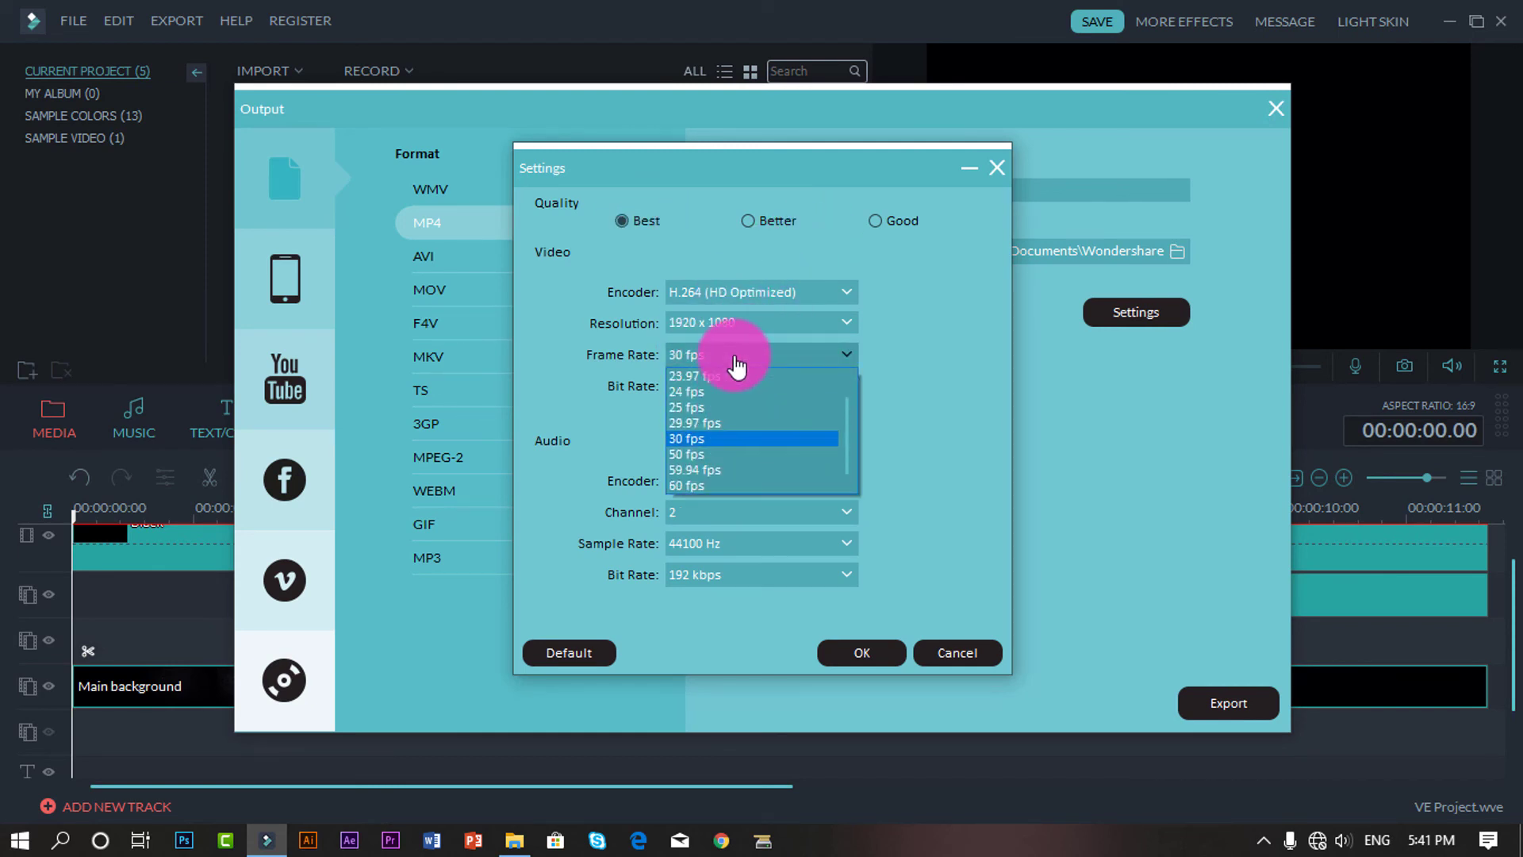
{"action": "left_click", "coordinate": [710, 439]}
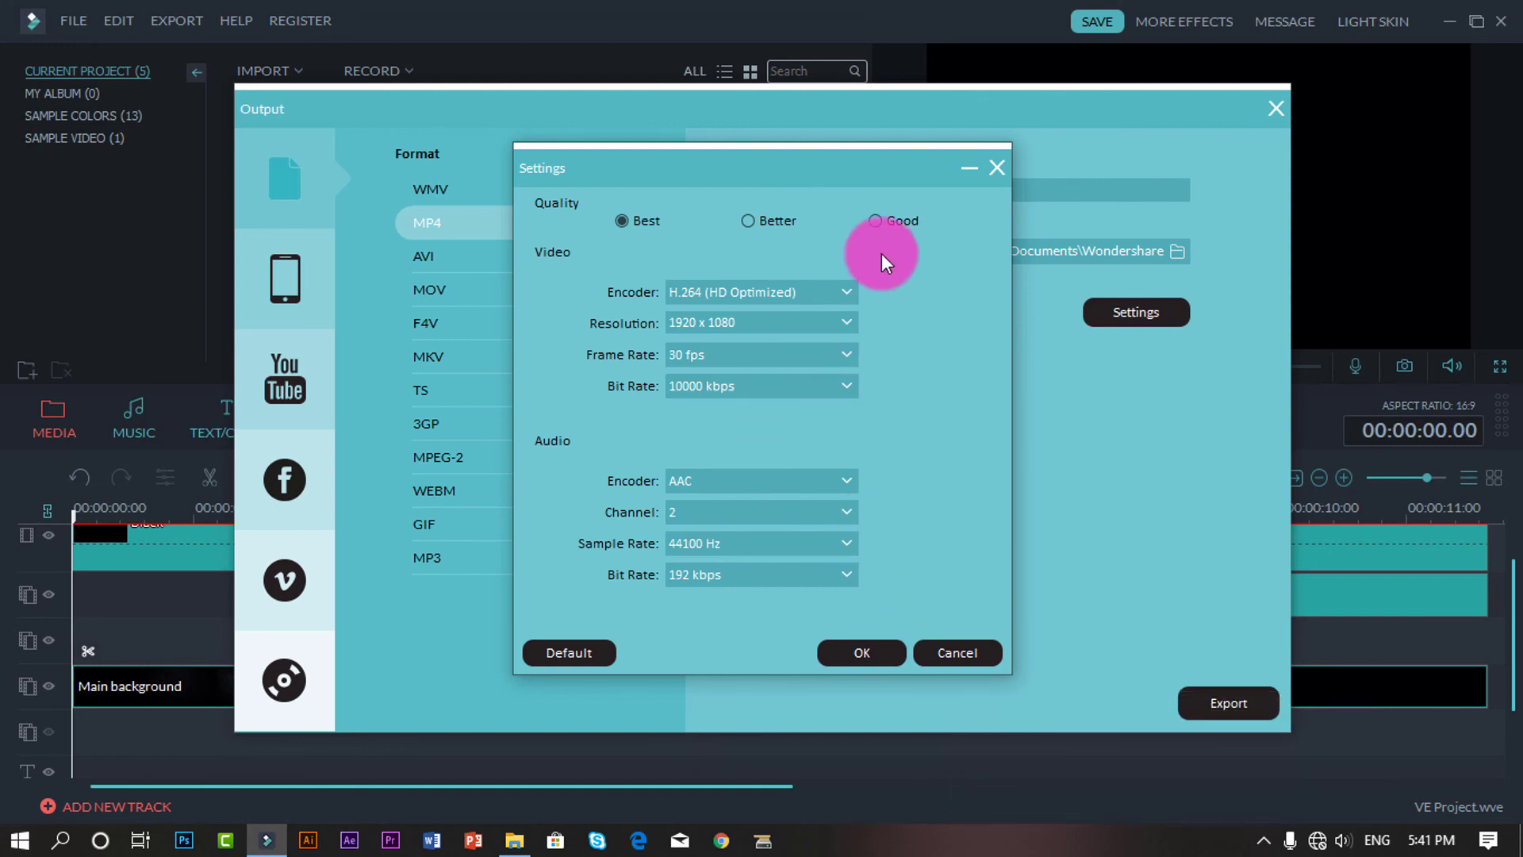
{"action": "left_click", "coordinate": [895, 653]}
Start exporting My Video as an MP4 file, and abort the conversion.
{"action": "left_click", "coordinate": [1228, 703]}
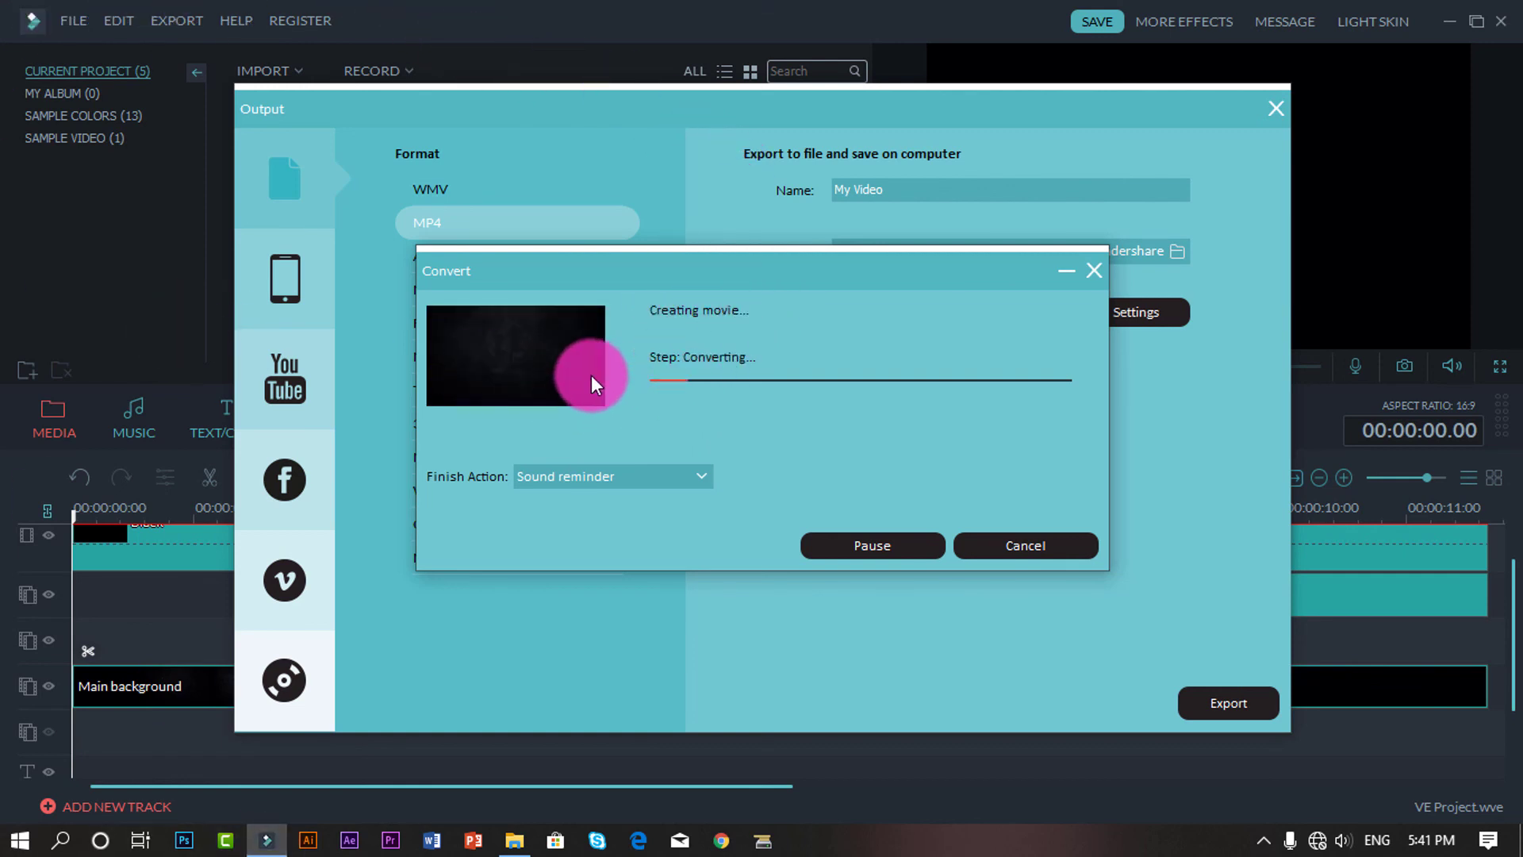
{"action": "left_click", "coordinate": [1062, 539]}
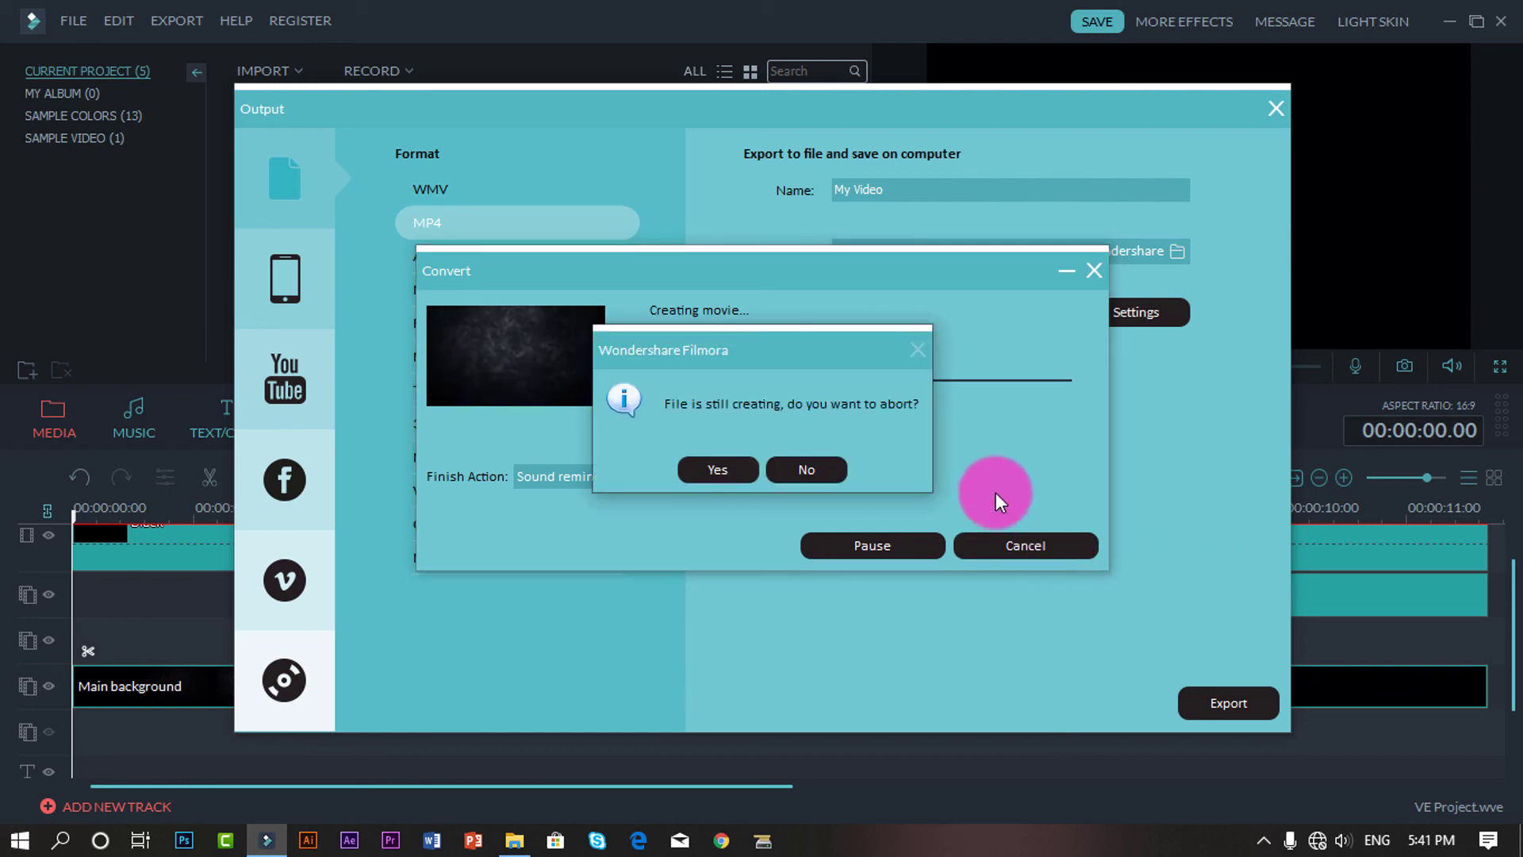
{"action": "left_click", "coordinate": [748, 466]}
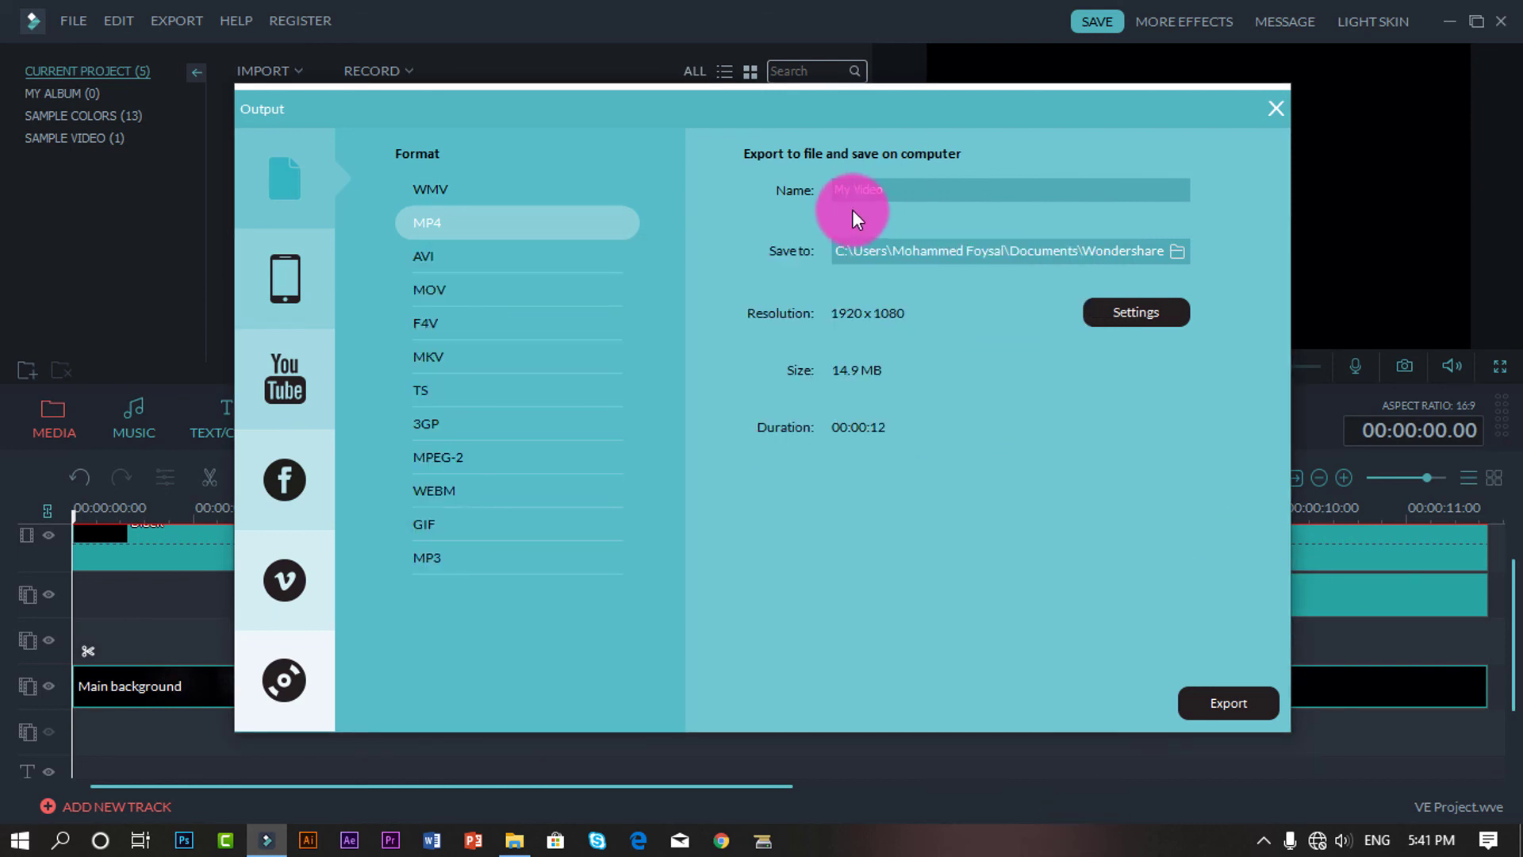